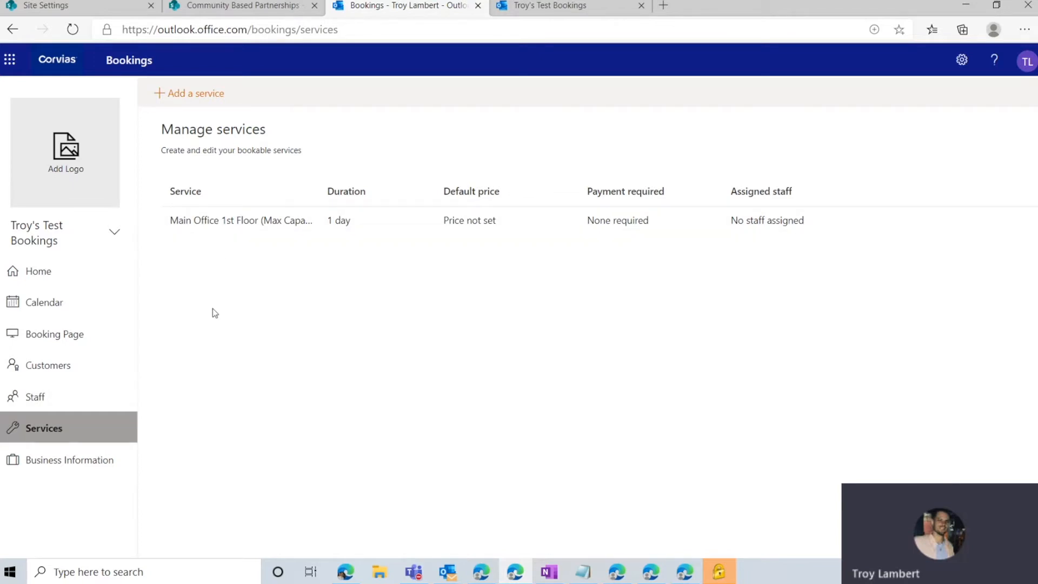
Review the staff, customers, booking page, calendar and business information pages, and return to the list of services.
click(43, 398)
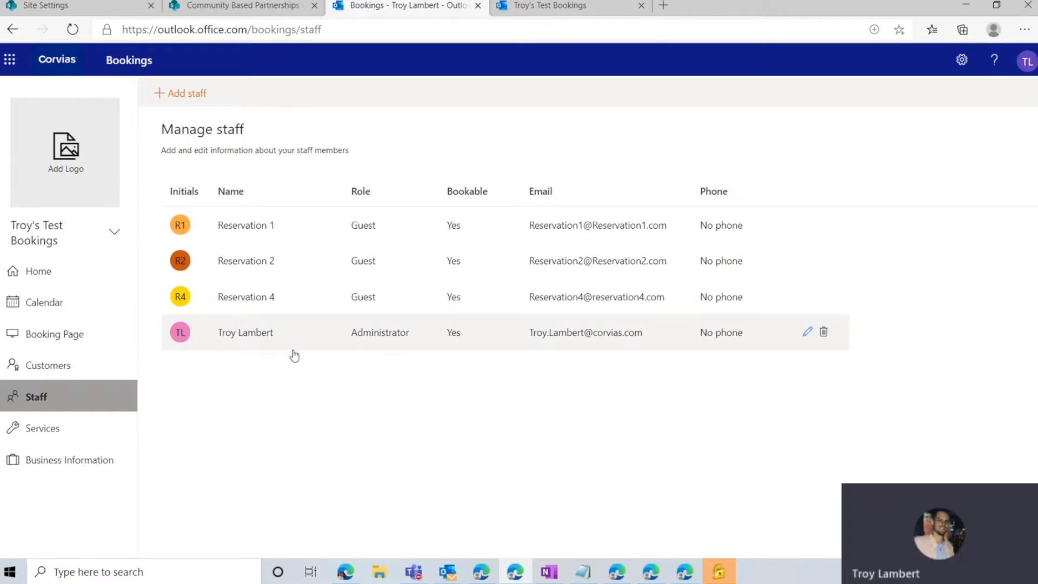
click(51, 373)
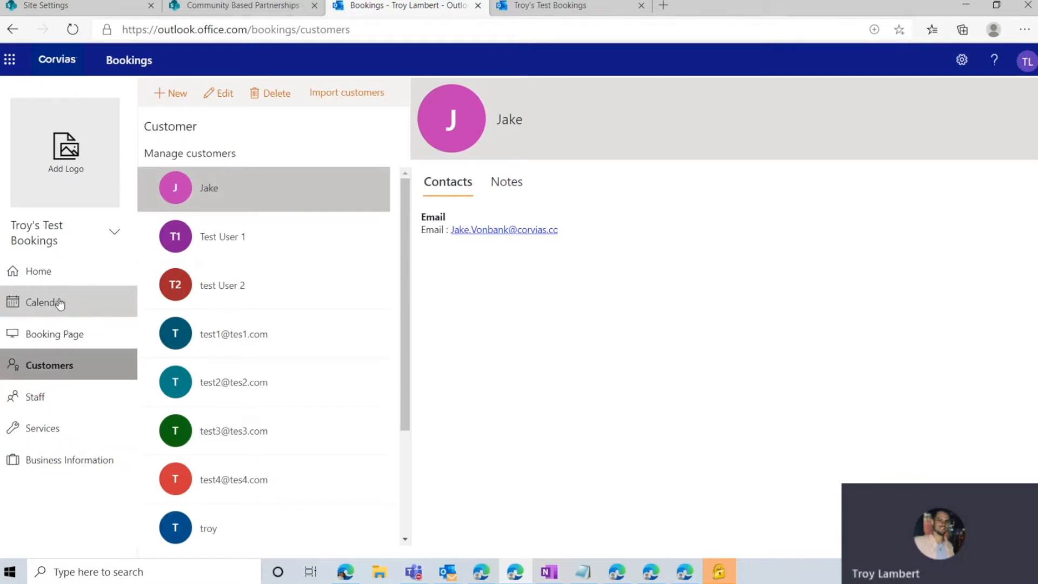
click(58, 334)
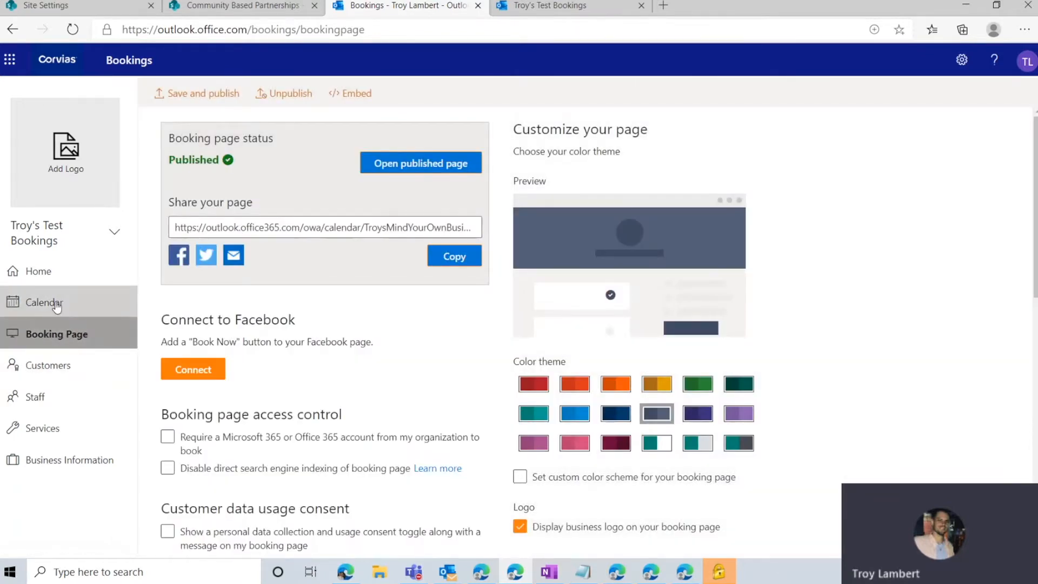
click(56, 305)
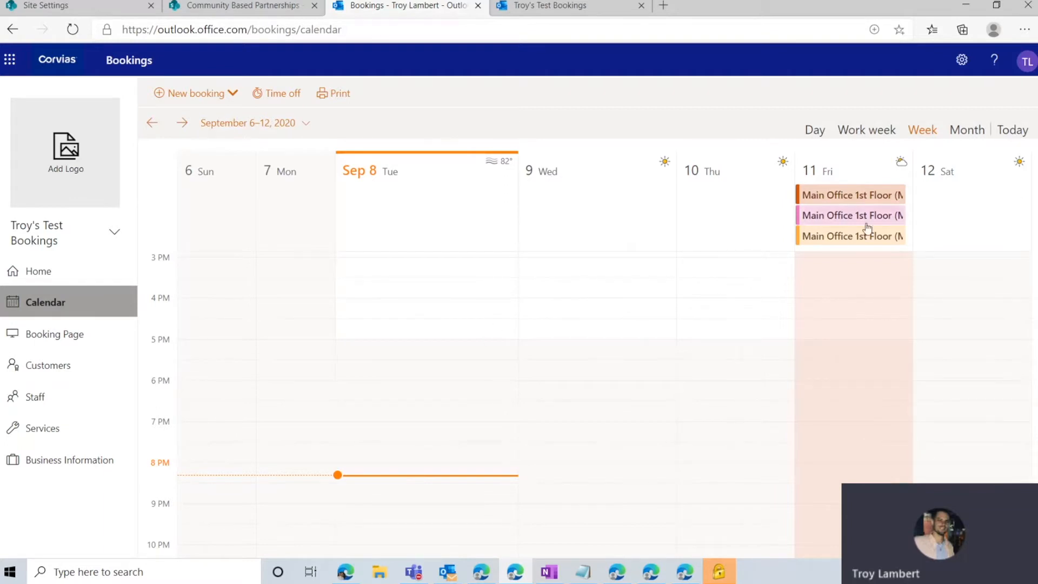
click(45, 461)
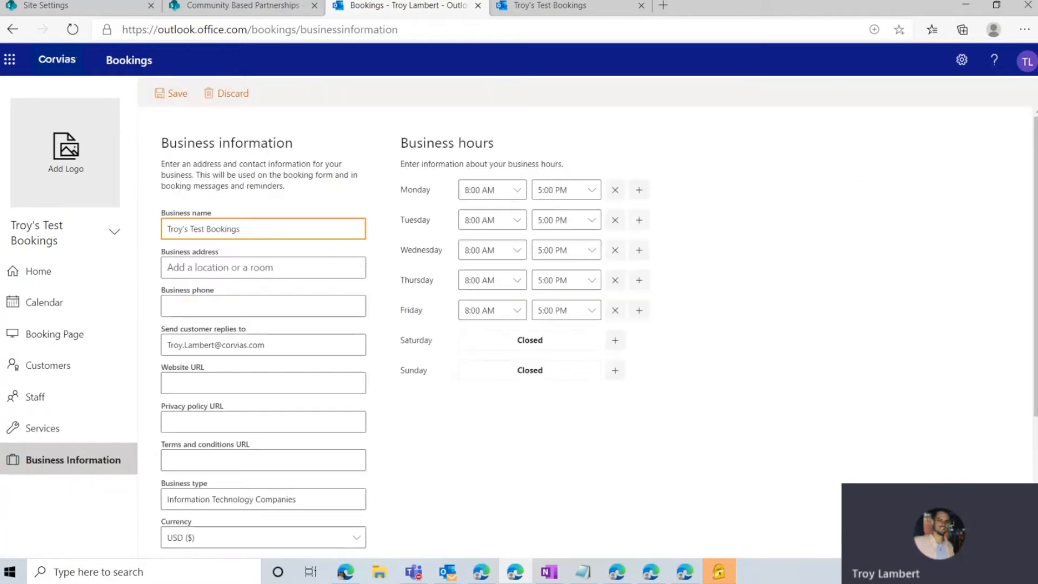
click(45, 430)
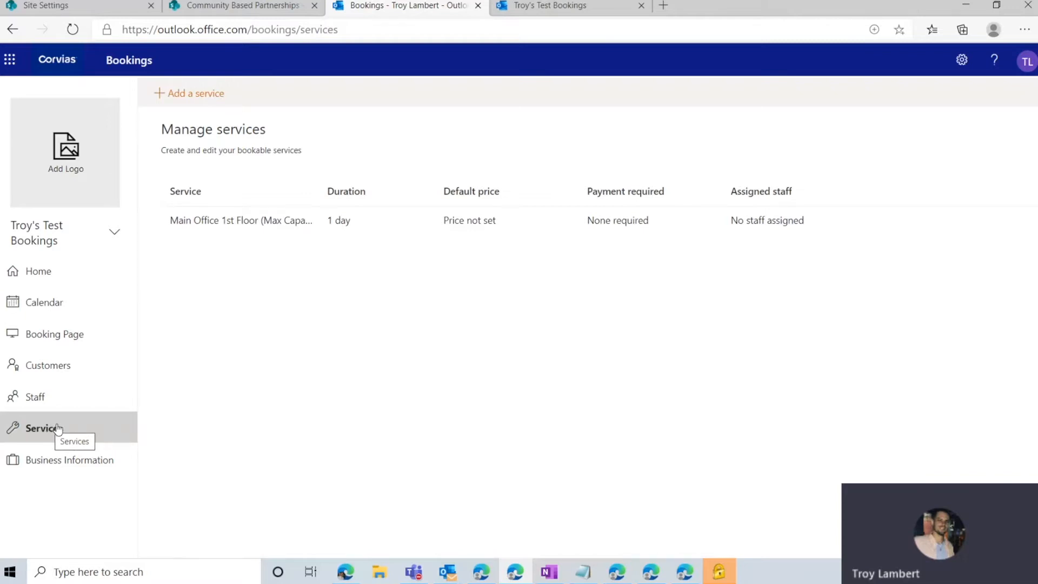
click(58, 428)
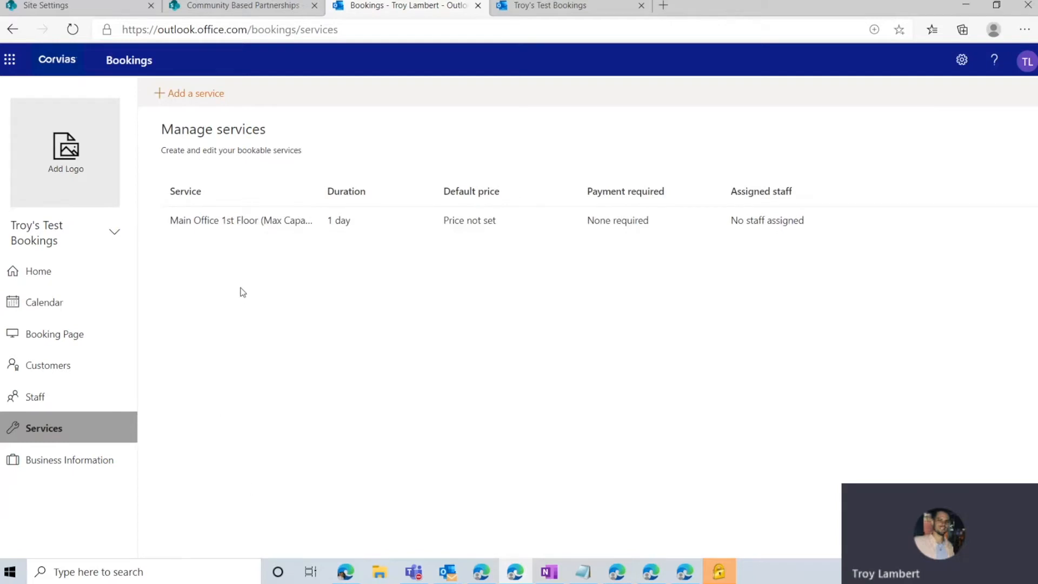
Open the Main Office 1st Floor service and examine its name, default duration and maximum attendees settings.
click(256, 224)
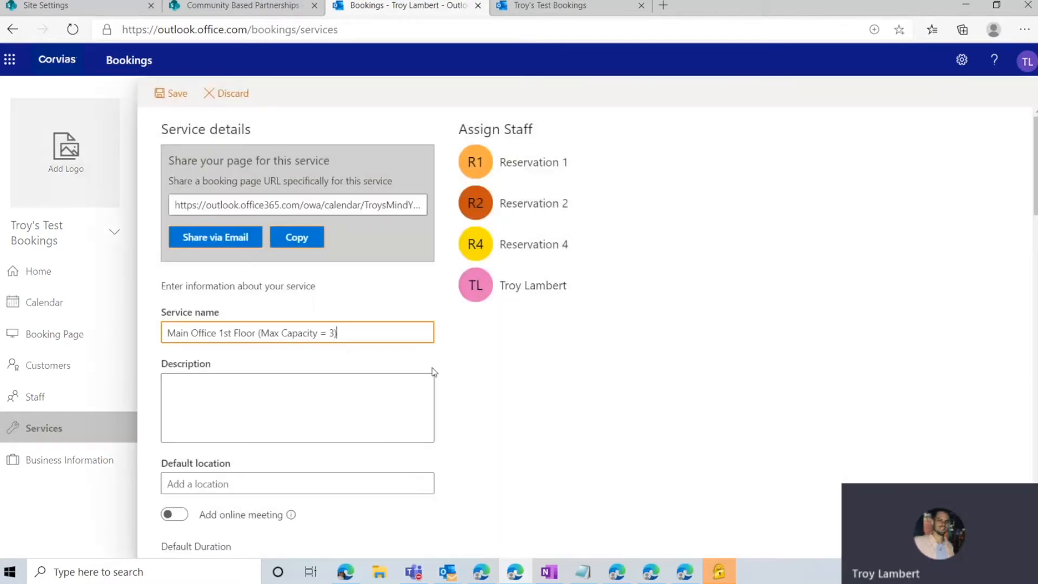
scroll(397, 362, down, 1)
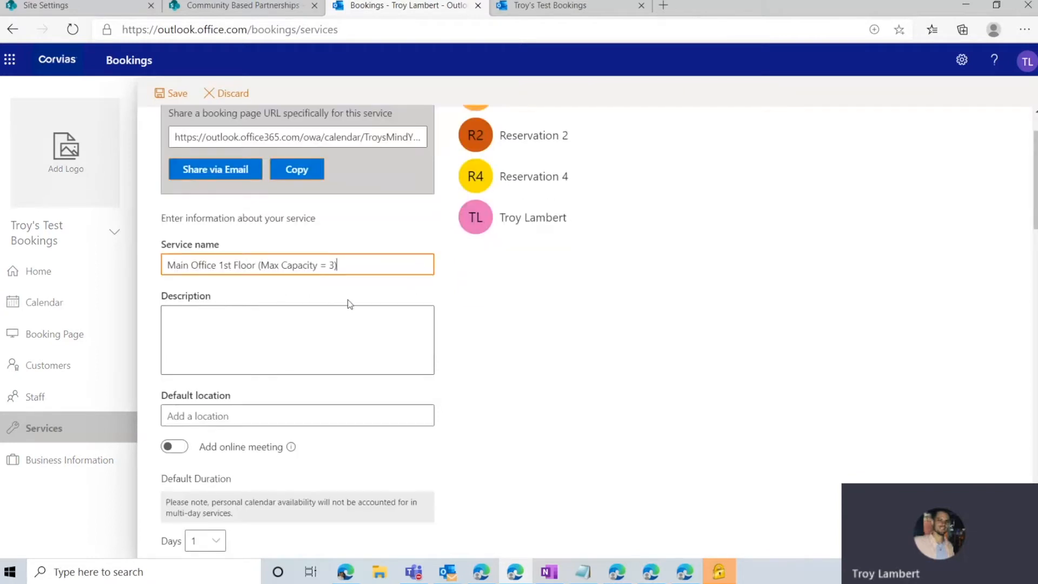
scroll(341, 361, up, 1)
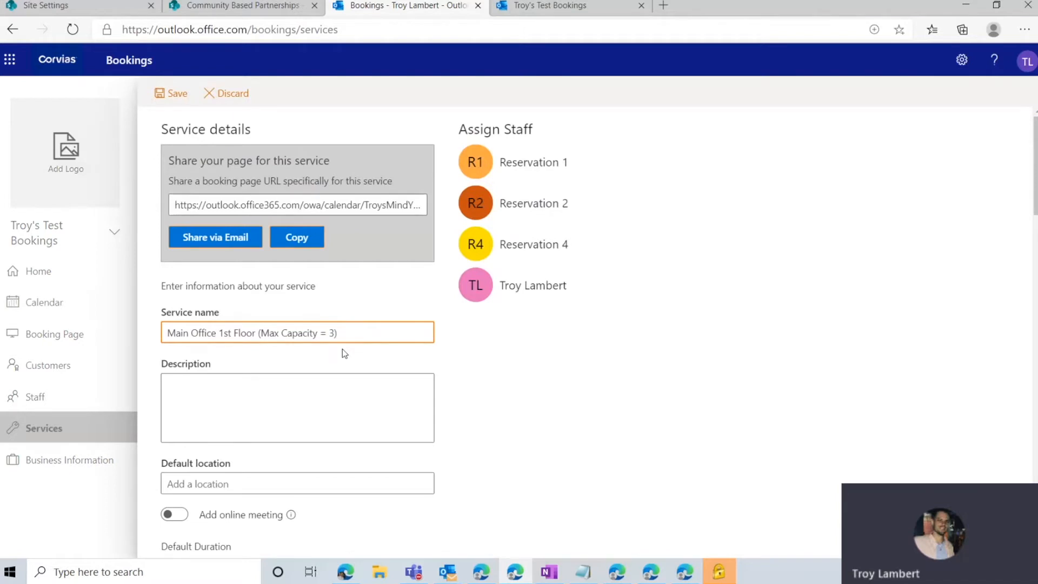
scroll(336, 357, down, 1)
scroll(335, 357, up, 1)
scroll(336, 357, down, 4)
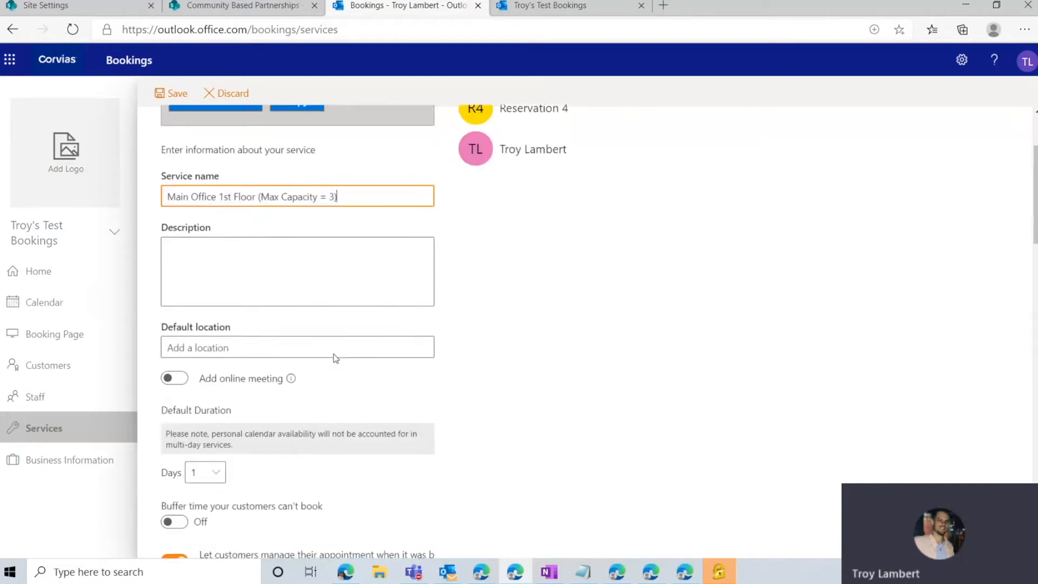
scroll(336, 358, up, 3)
scroll(336, 358, down, 2)
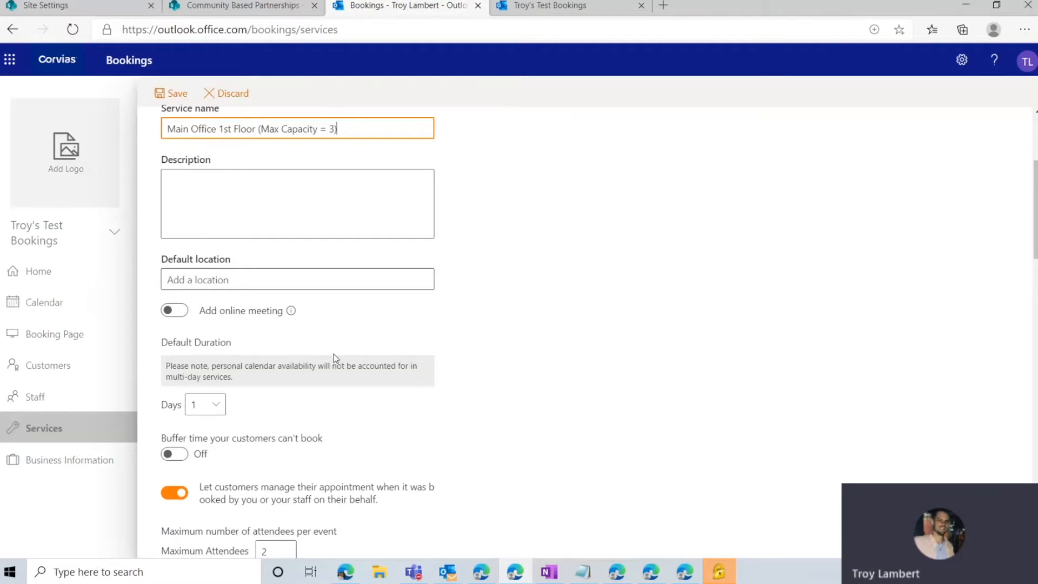
scroll(423, 335, down, 4)
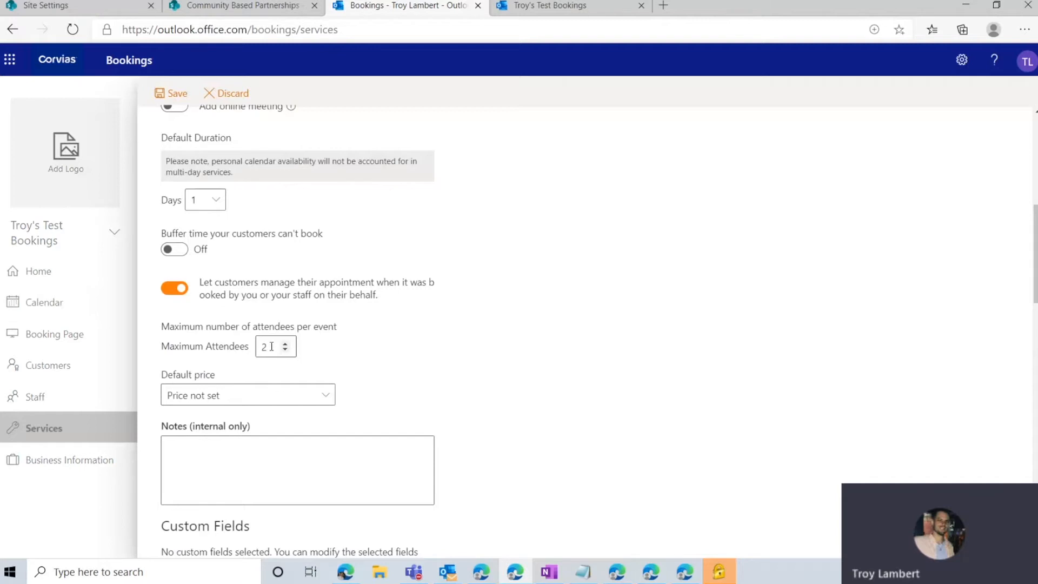
Recheck the service's name against its maximum attendees setting and save the service.
scroll(330, 313, up, 5)
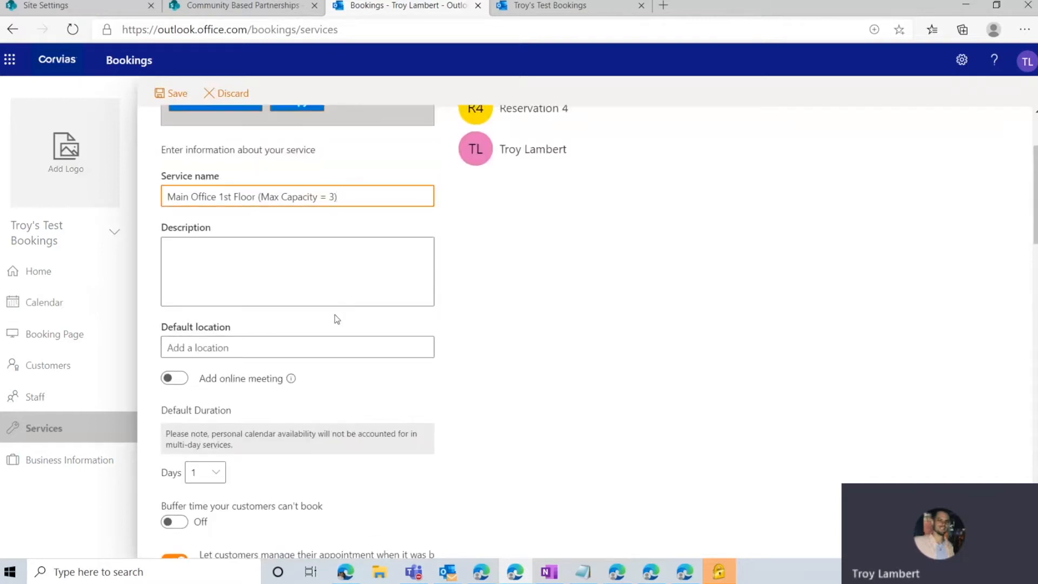
scroll(342, 324, down, 4)
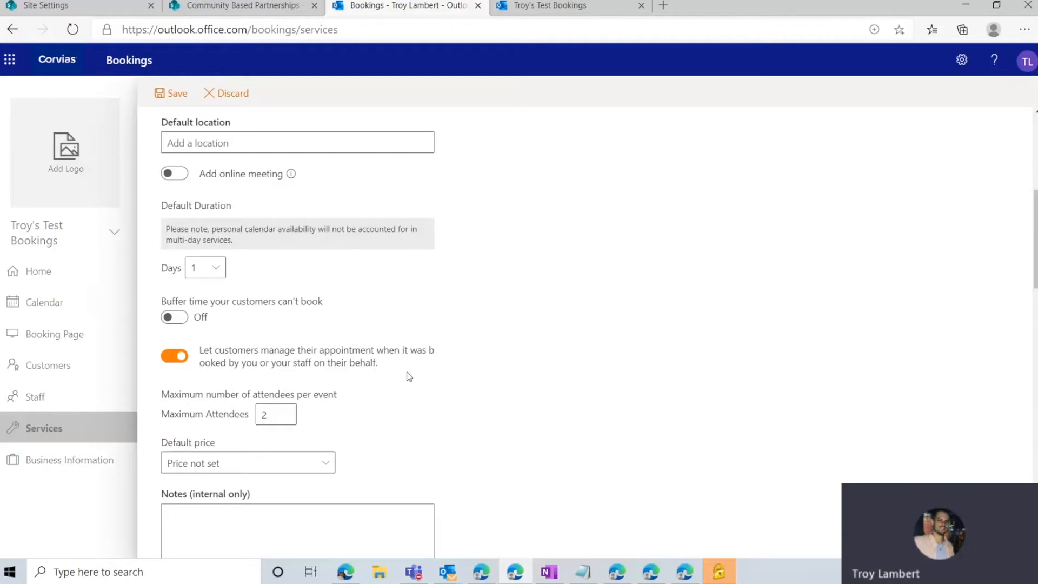
scroll(403, 362, up, 3)
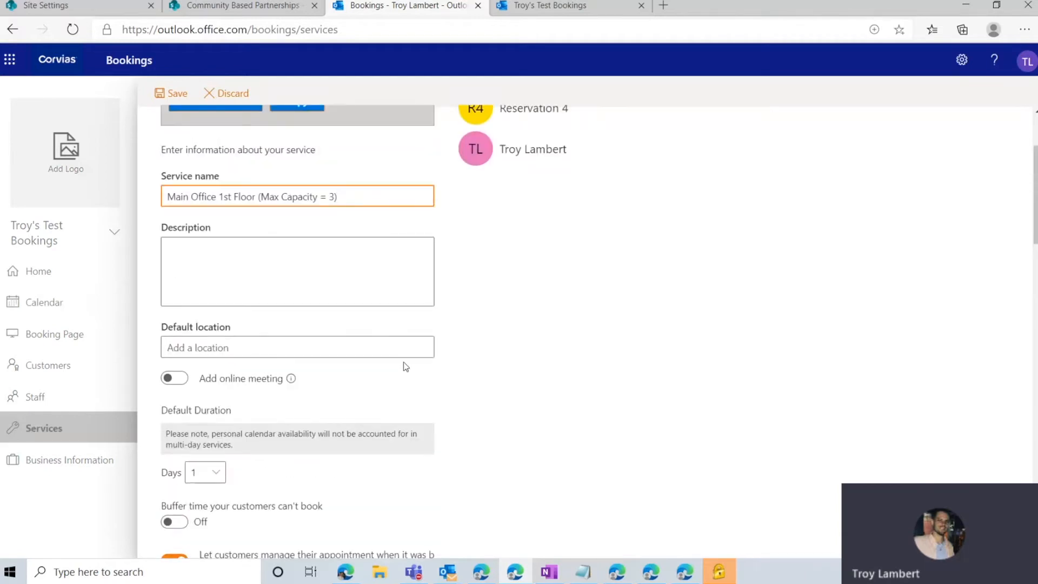
scroll(417, 371, up, 2)
scroll(417, 373, down, 2)
scroll(417, 386, up, 2)
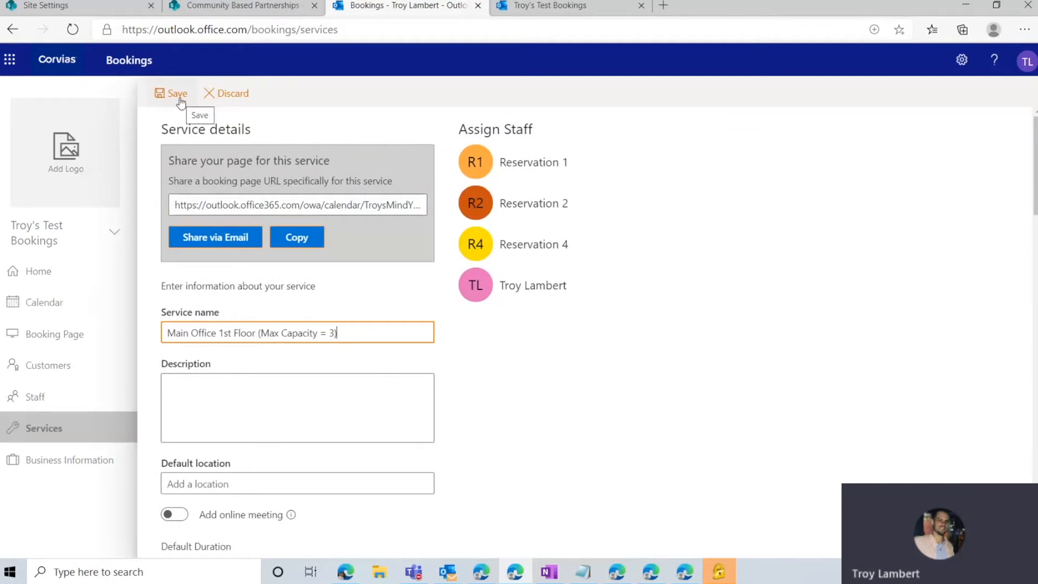
scroll(245, 382, down, 1)
scroll(246, 382, up, 1)
click(190, 99)
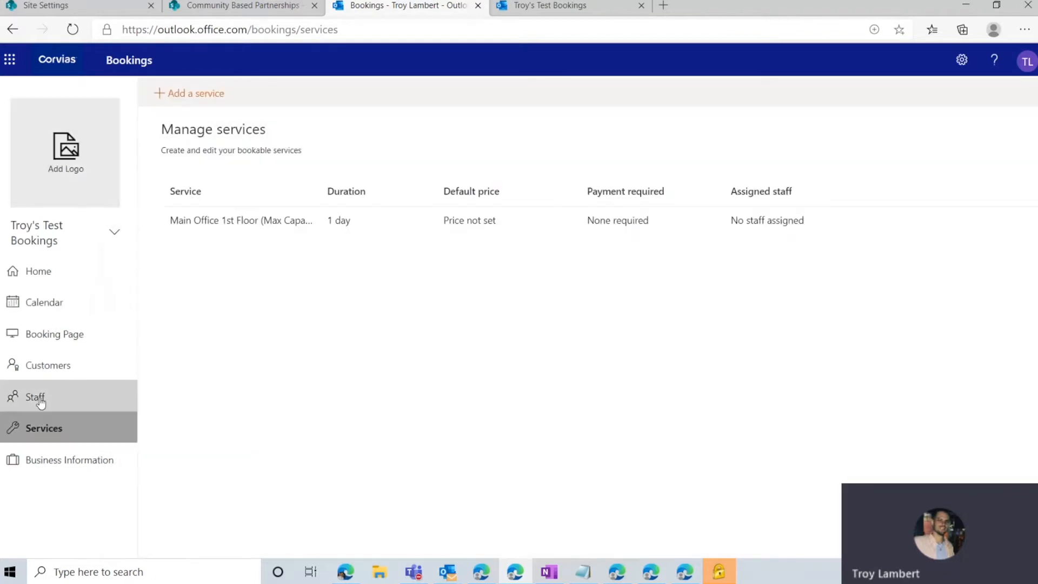
Check the list of reservation staff entries and open the published booking page.
click(40, 397)
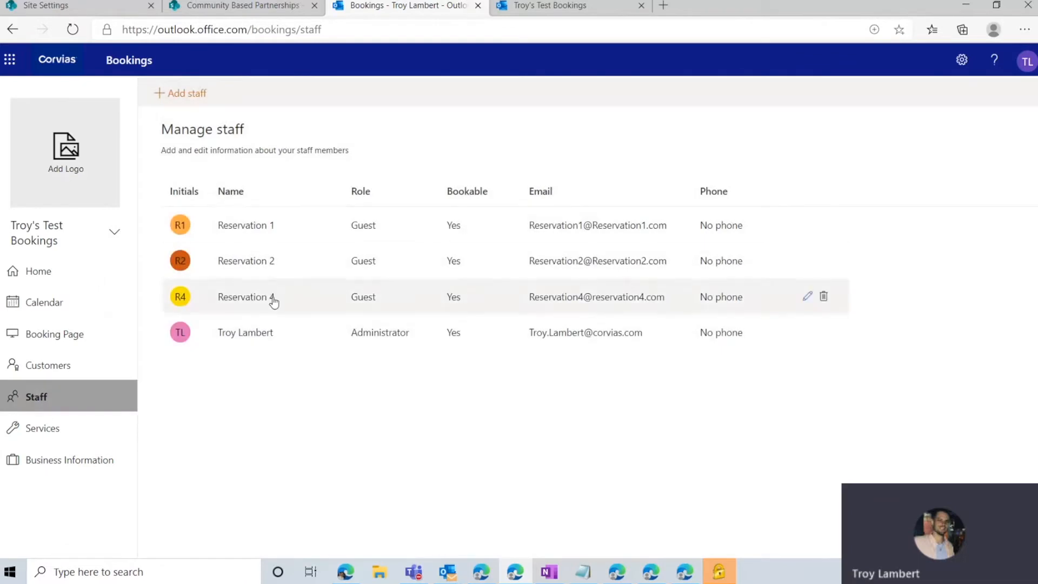
click(51, 335)
click(432, 163)
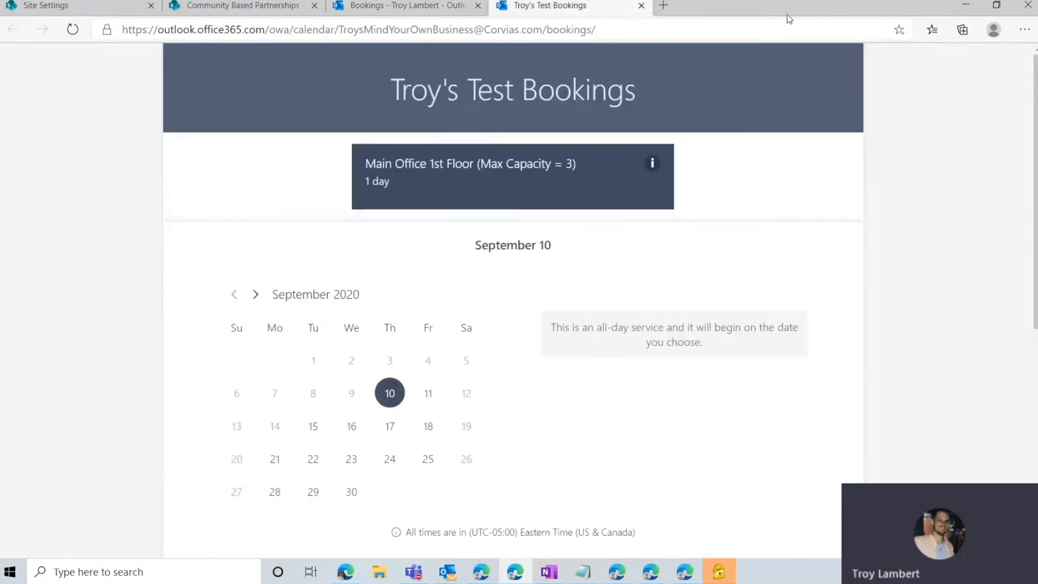
Book the Main Office 1st Floor service for September 15 with a saved contact's name and email, and dismiss the confirmation.
scroll(638, 293, down, 2)
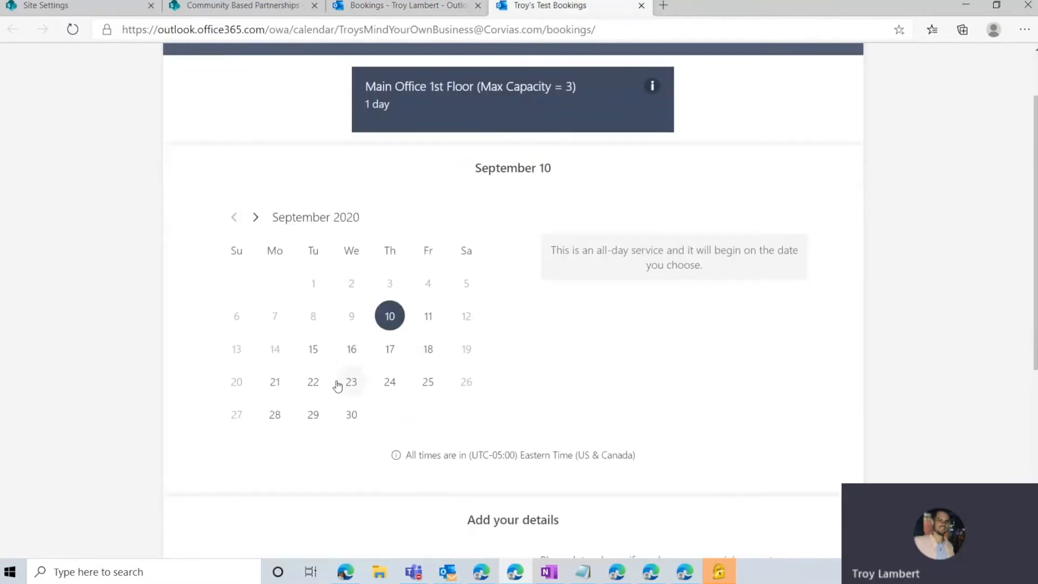
click(315, 349)
scroll(346, 303, down, 3)
click(267, 409)
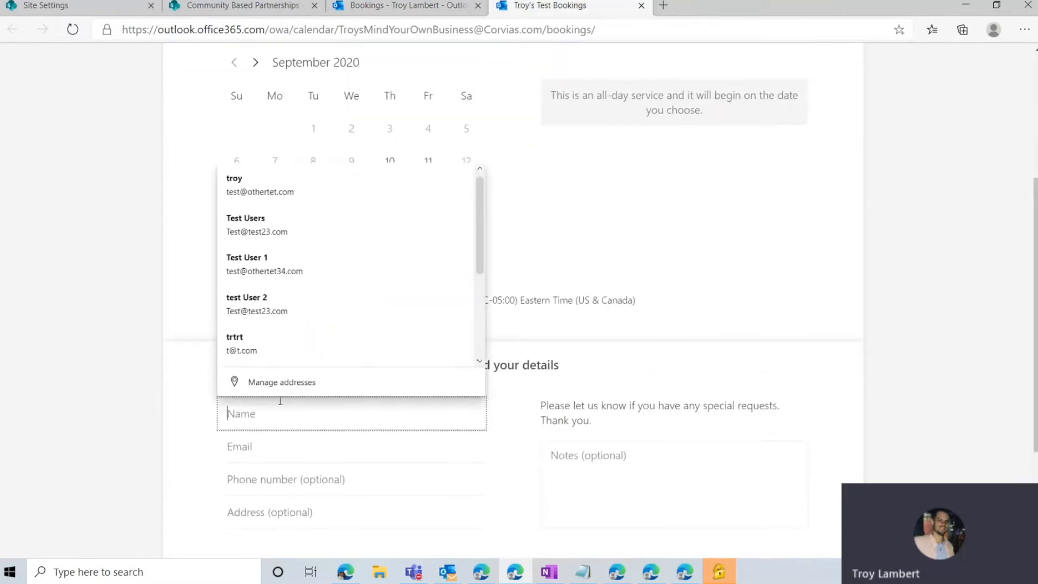
scroll(274, 331, down, 1)
click(261, 306)
scroll(259, 307, down, 3)
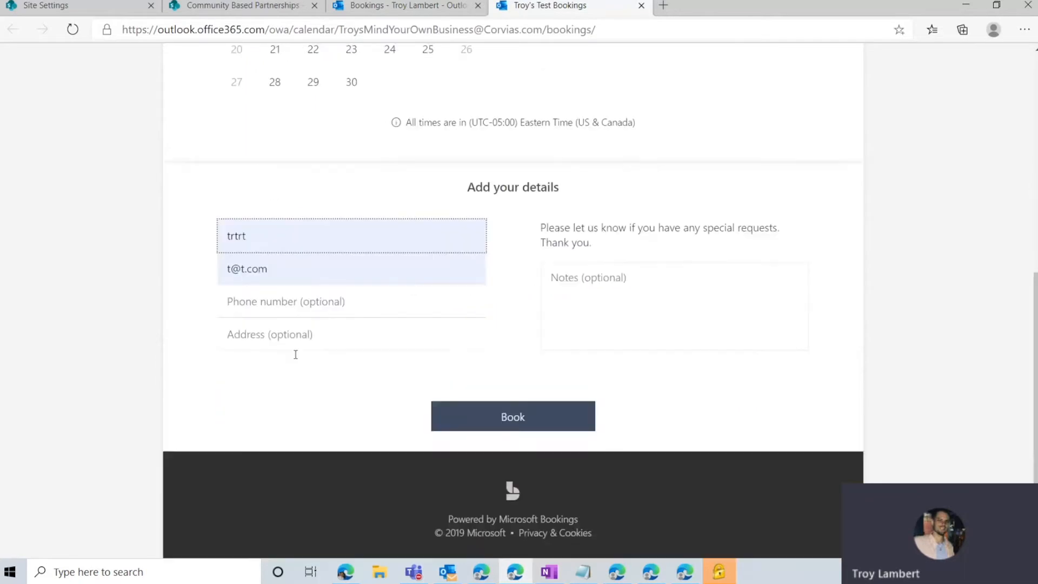
click(499, 414)
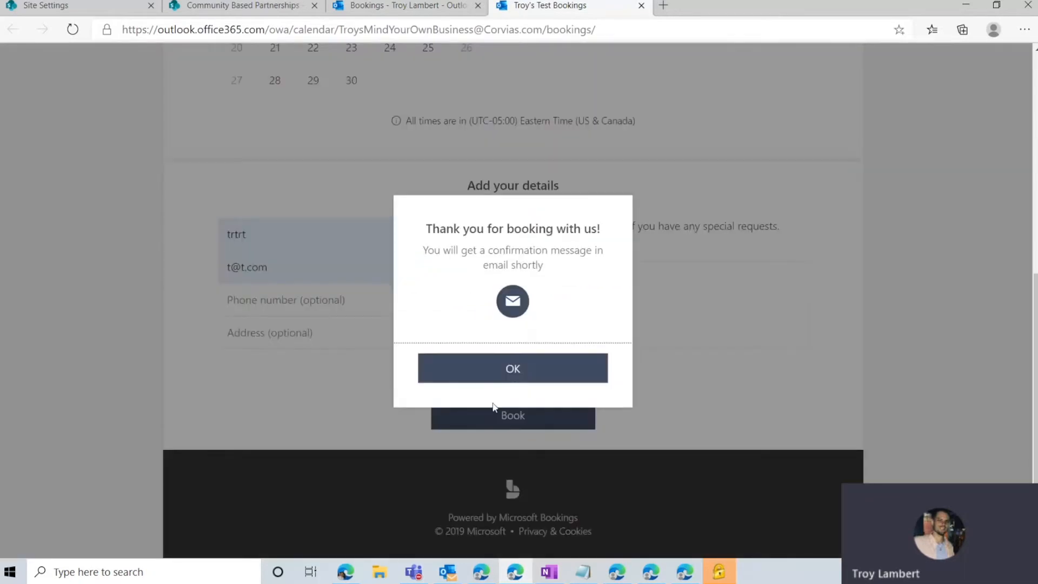
click(494, 378)
Examine the September 2020 calendar and the customer details fields on a new booking form for the service.
click(652, 328)
scroll(498, 204, down, 3)
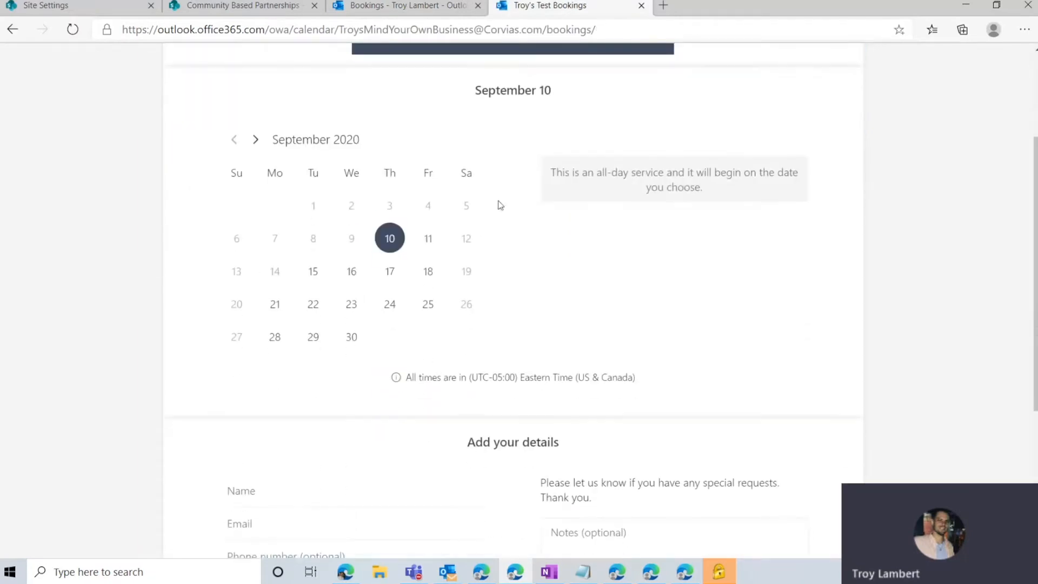
scroll(236, 463, down, 3)
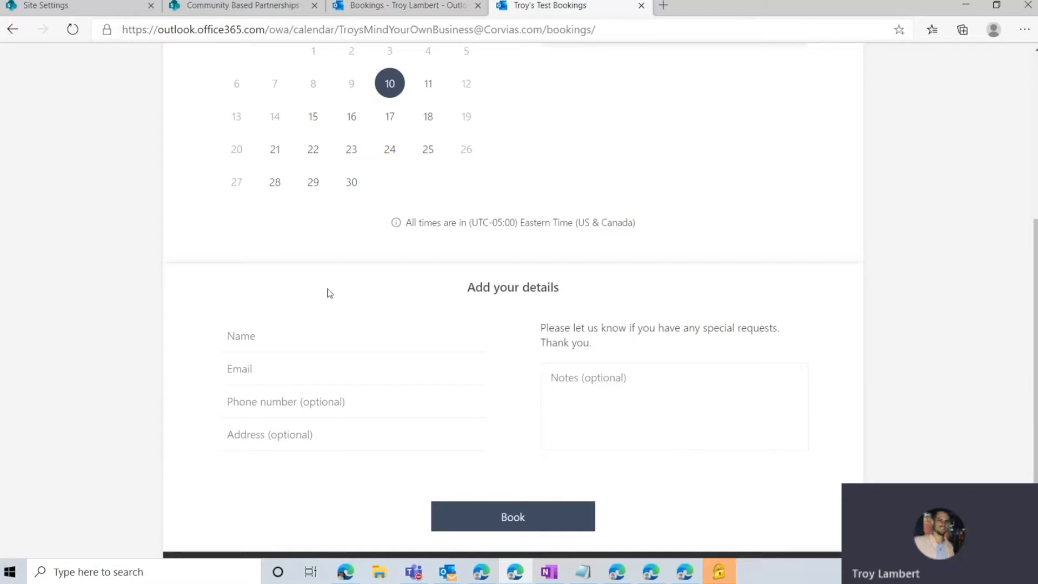
scroll(319, 303, up, 3)
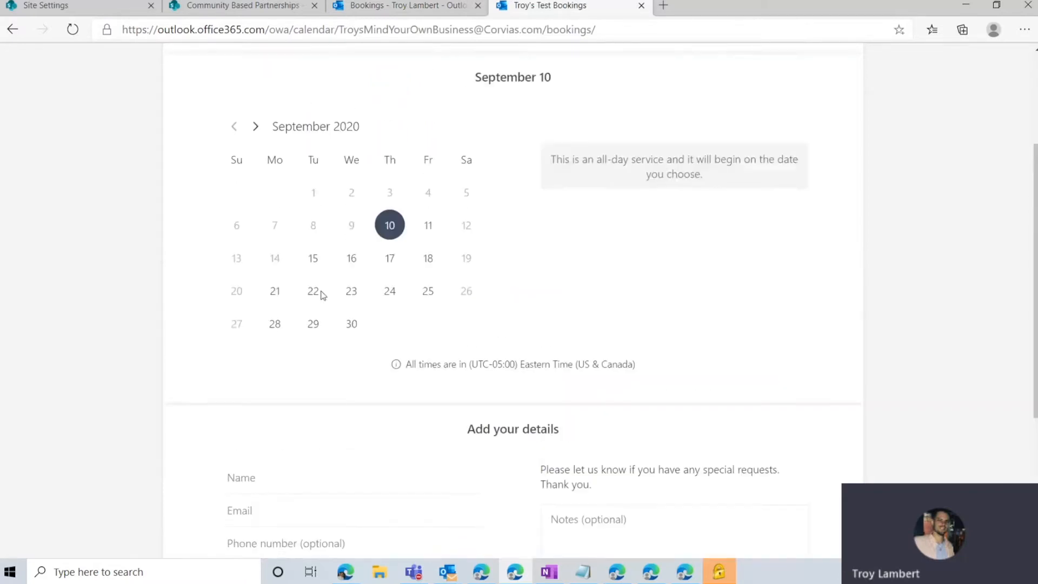
scroll(365, 331, down, 1)
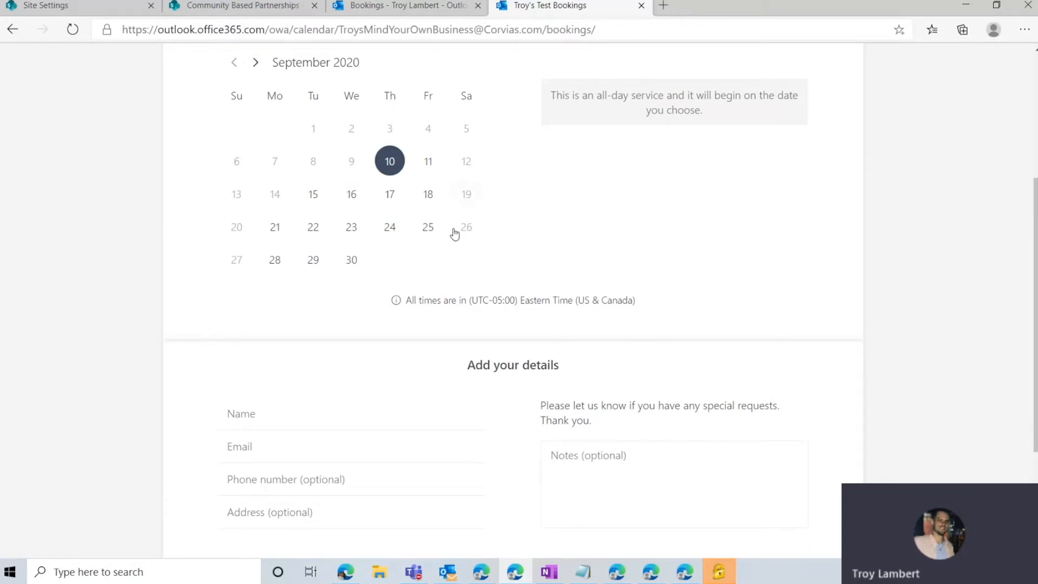
Return to the booking page settings and examine the access control and customer data usage consent options.
click(408, 6)
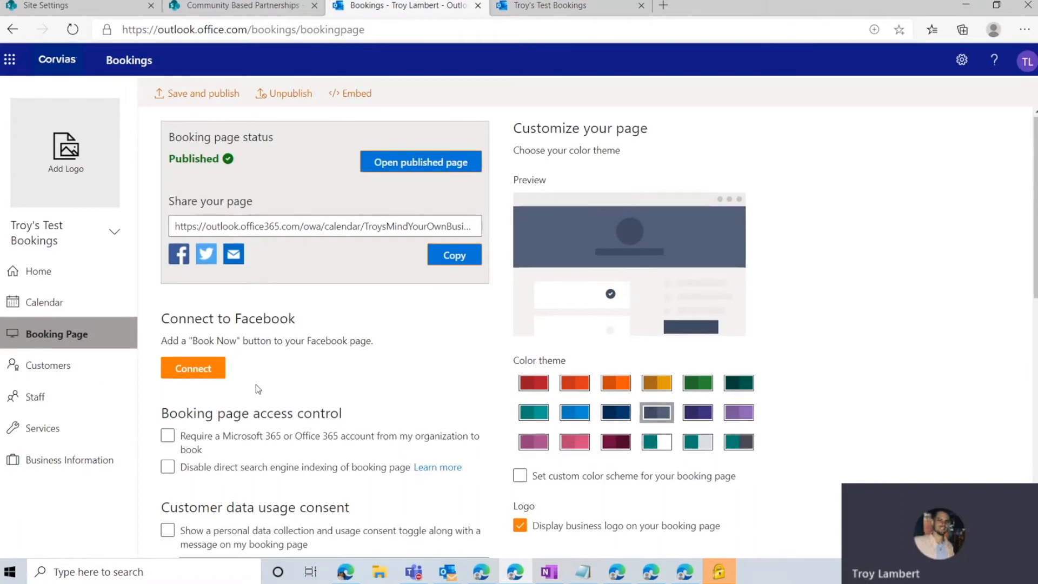
scroll(256, 387, down, 1)
click(202, 402)
scroll(219, 359, down, 1)
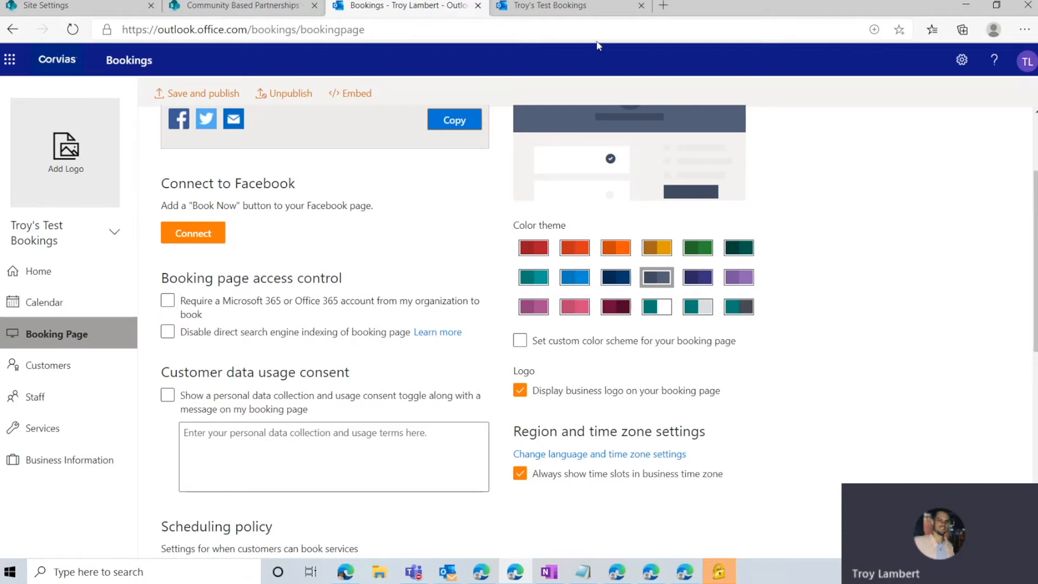
On the published page, make another September 15 booking with a different saved contact's name and email, and dismiss the confirmation.
click(546, 6)
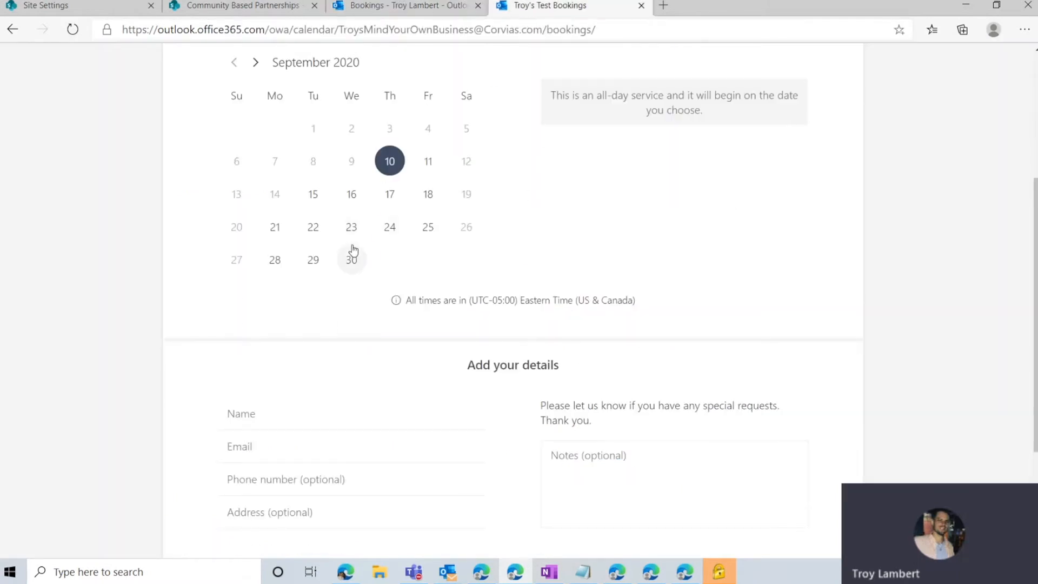
scroll(373, 265, up, 1)
click(313, 272)
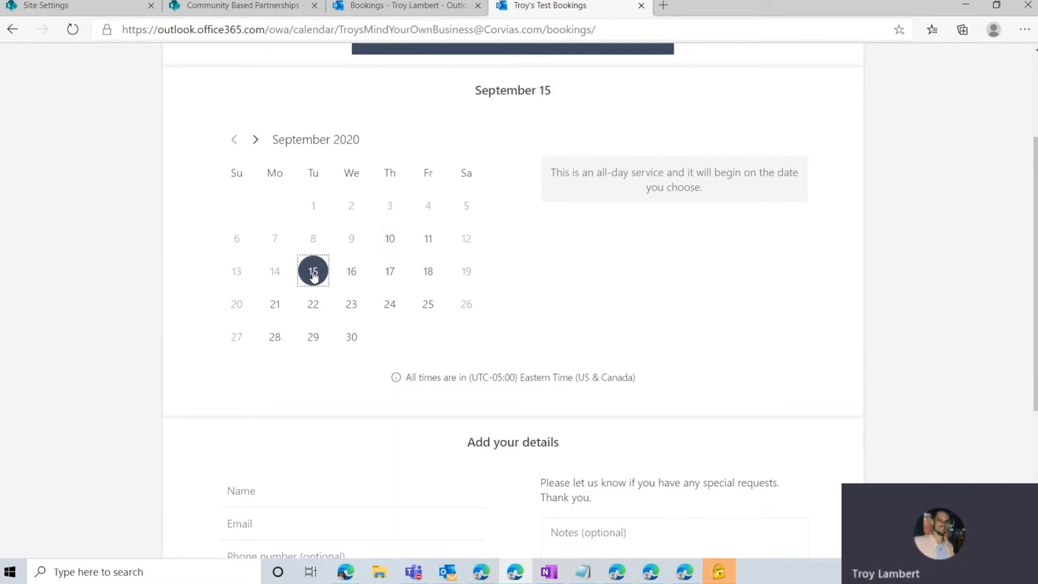
scroll(313, 273, down, 3)
click(279, 272)
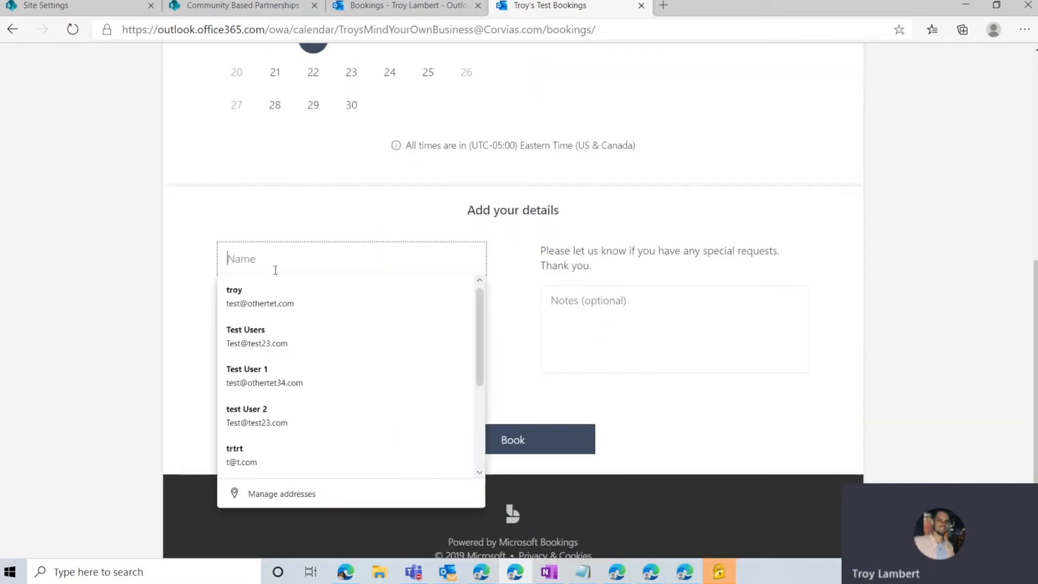
click(261, 328)
click(529, 440)
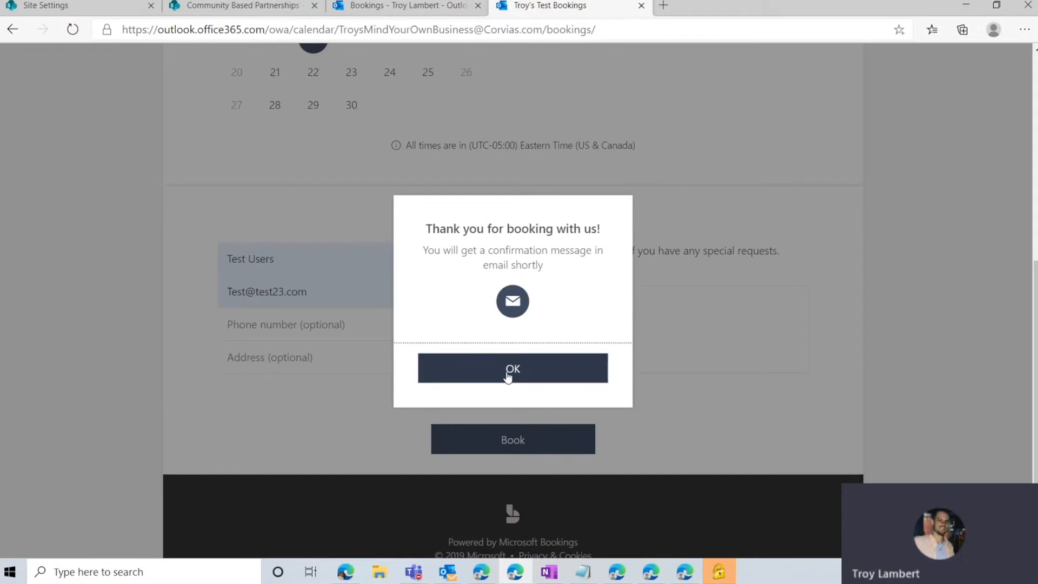
click(508, 377)
Start a new booking for September 15 and fill in a saved contact's name and email.
click(652, 327)
scroll(348, 417, down, 1)
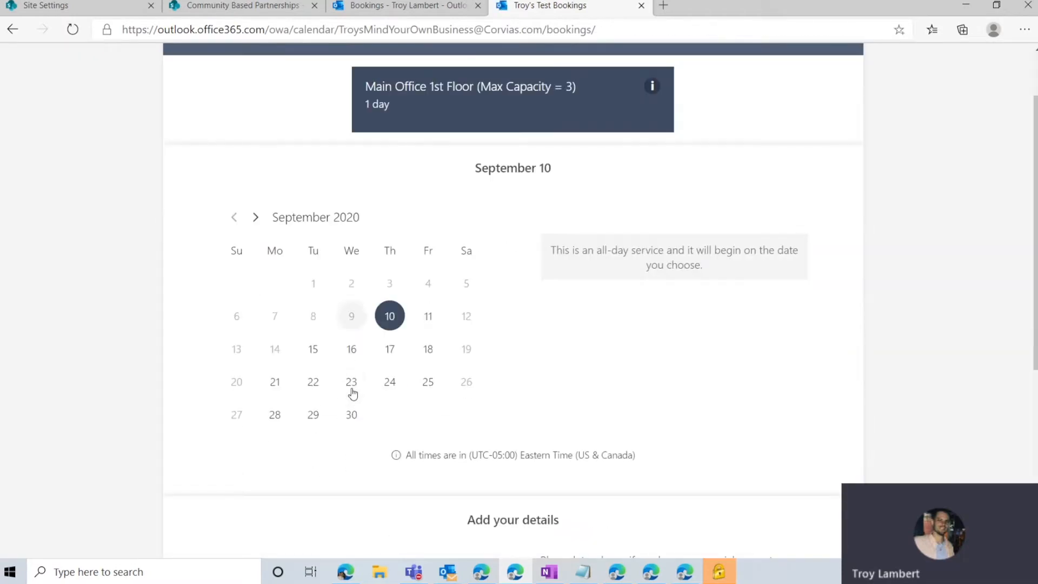
click(312, 351)
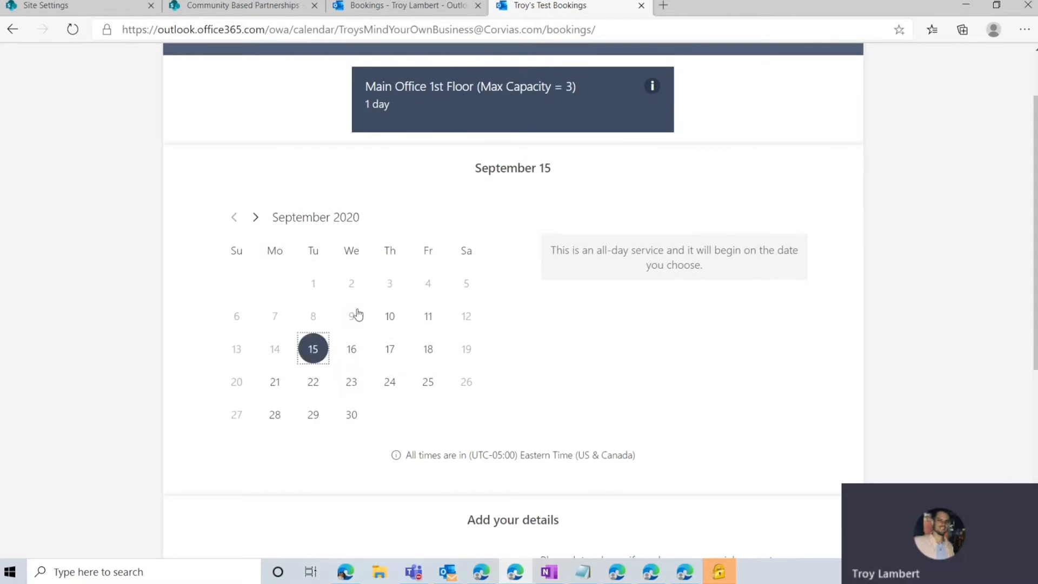
scroll(392, 299, down, 3)
scroll(392, 300, up, 2)
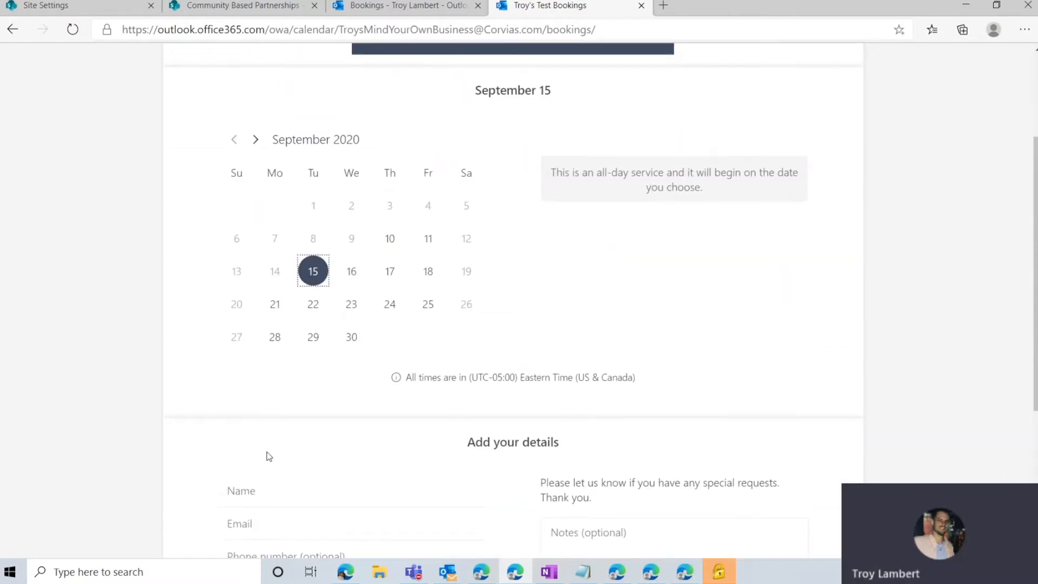
scroll(268, 457, down, 2)
click(264, 339)
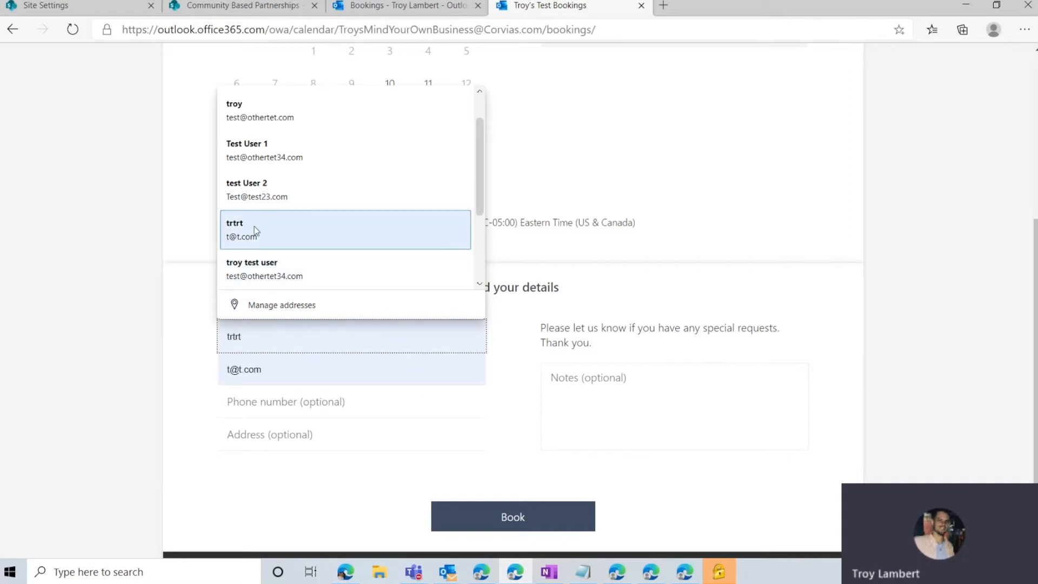
click(262, 272)
scroll(281, 387, down, 2)
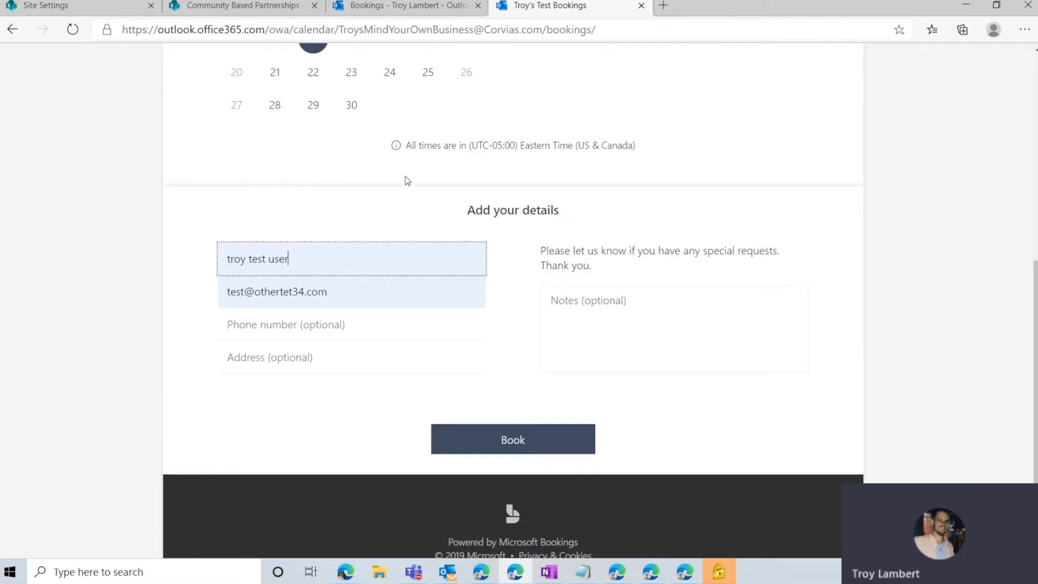
In the booking administration, check the Main Office 1st Floor service's maximum attendees and staff assignment, and save the service.
click(411, 6)
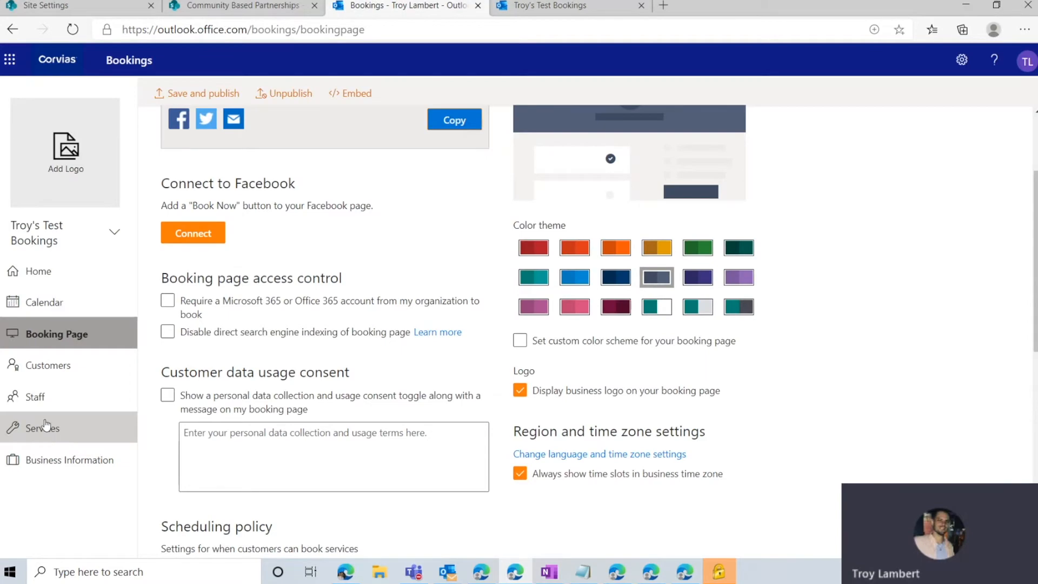
click(50, 426)
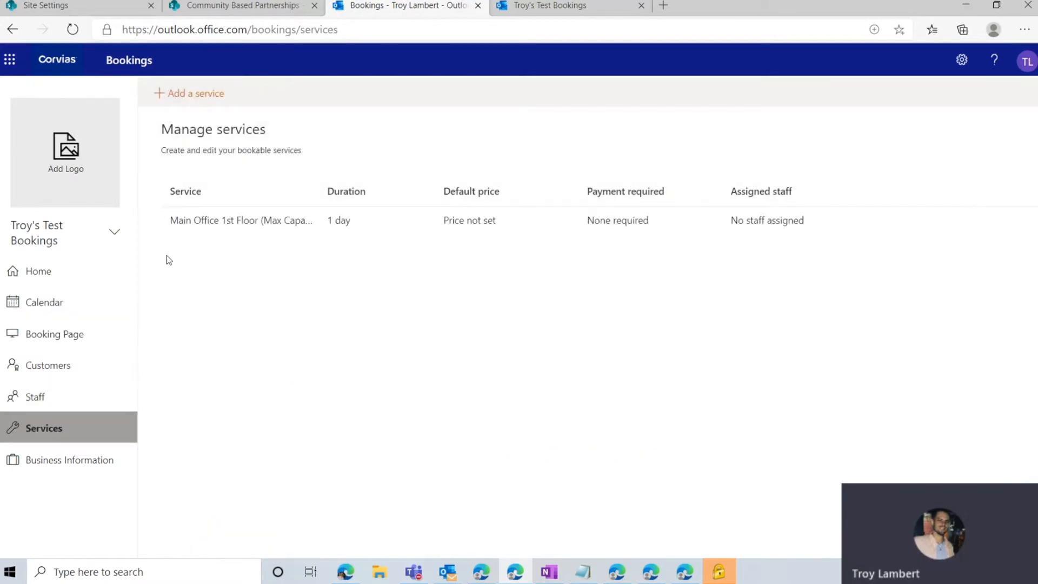
click(204, 220)
scroll(211, 359, down, 6)
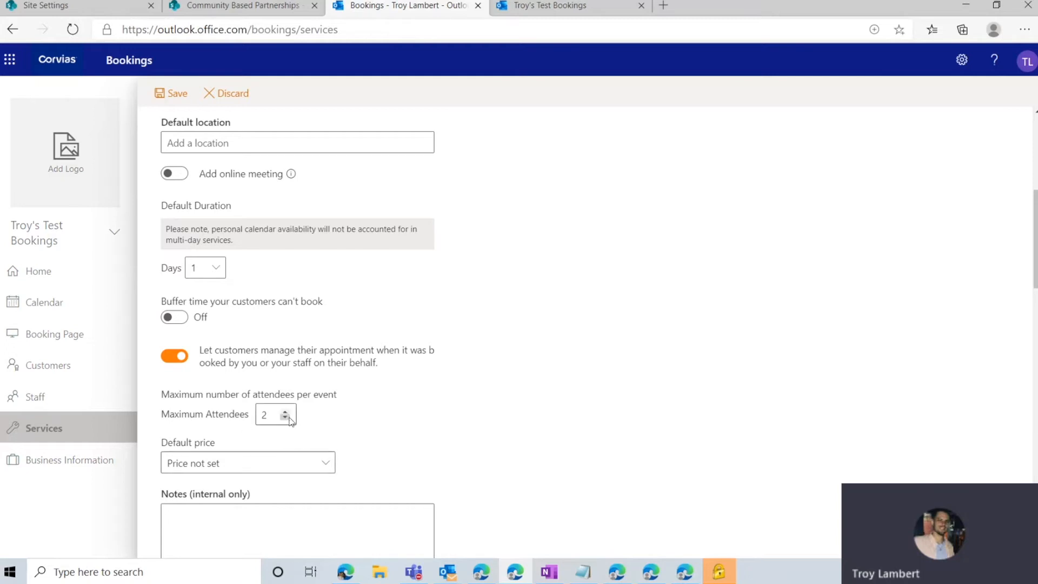
scroll(270, 412, up, 5)
scroll(302, 408, up, 1)
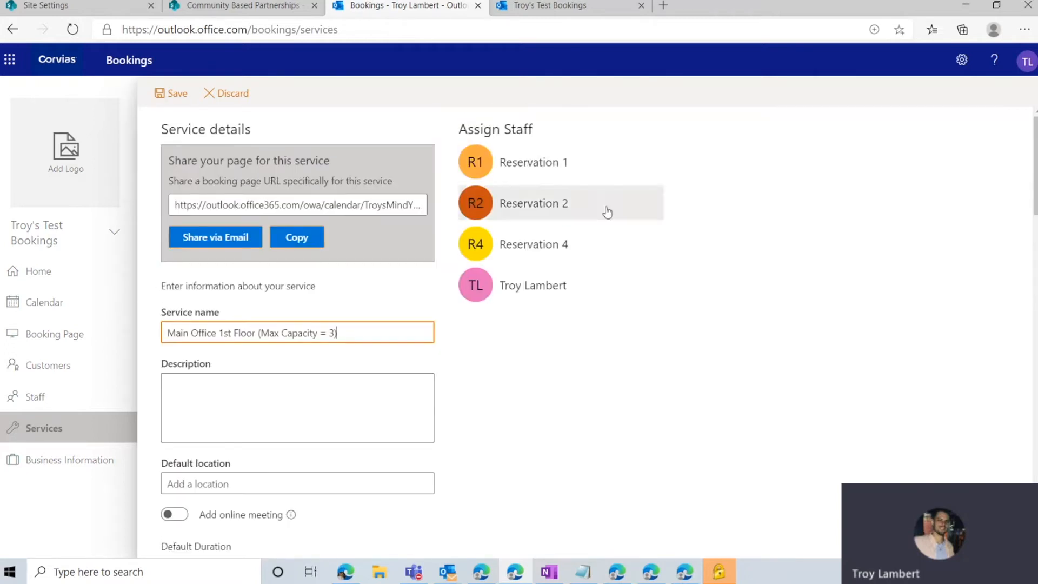
click(169, 94)
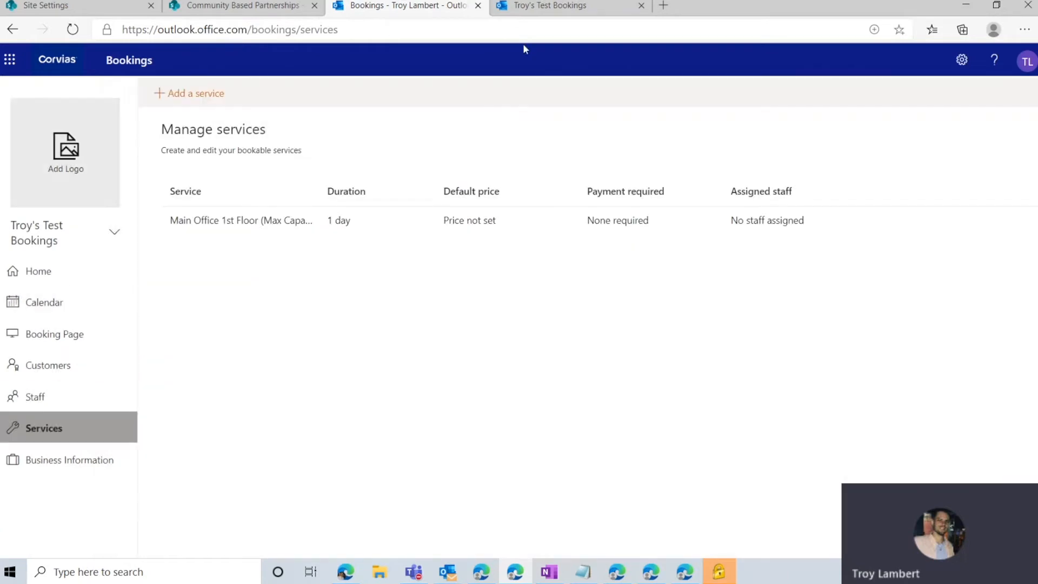
Return to the published page, submit the filled-in September 15 booking, and dismiss the confirmation.
click(569, 17)
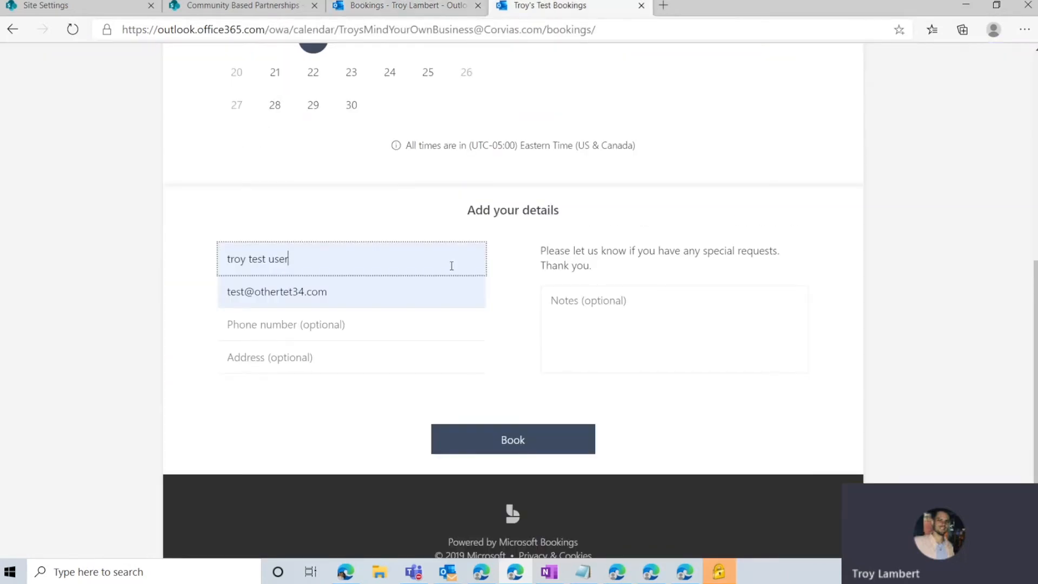
scroll(451, 266, up, 3)
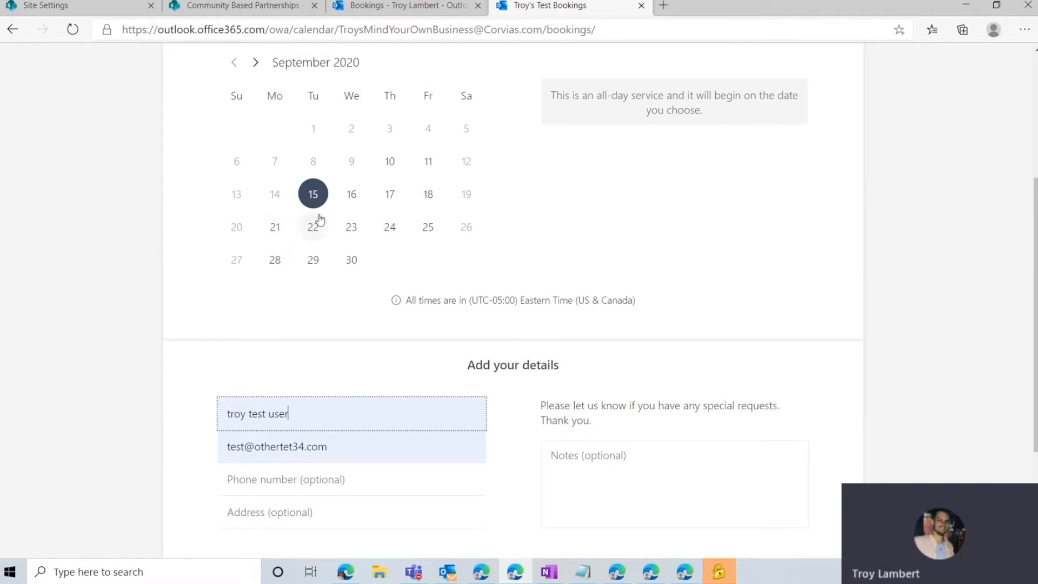
scroll(318, 294, up, 2)
scroll(280, 340, down, 4)
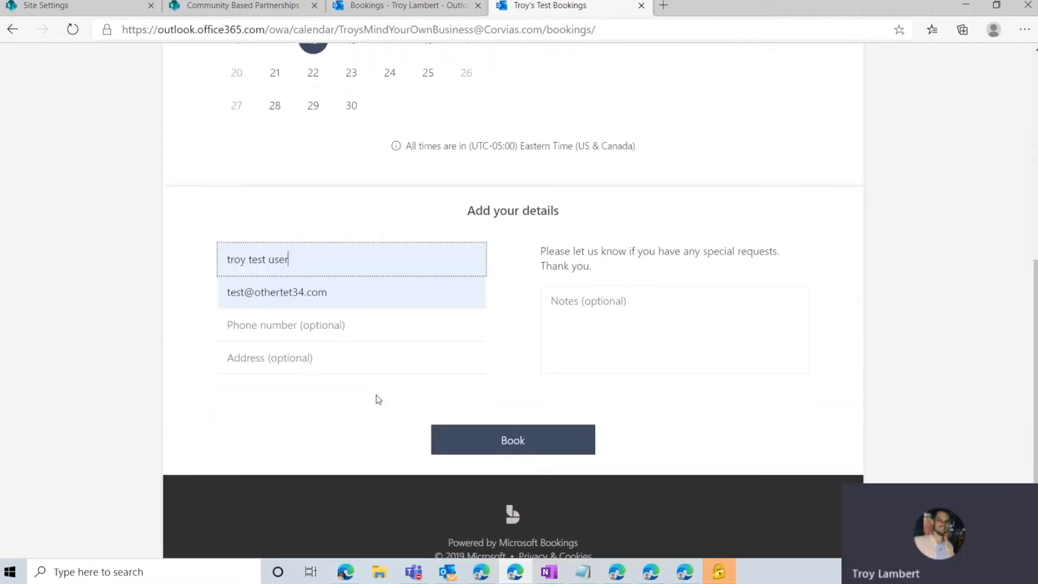
click(495, 433)
click(532, 367)
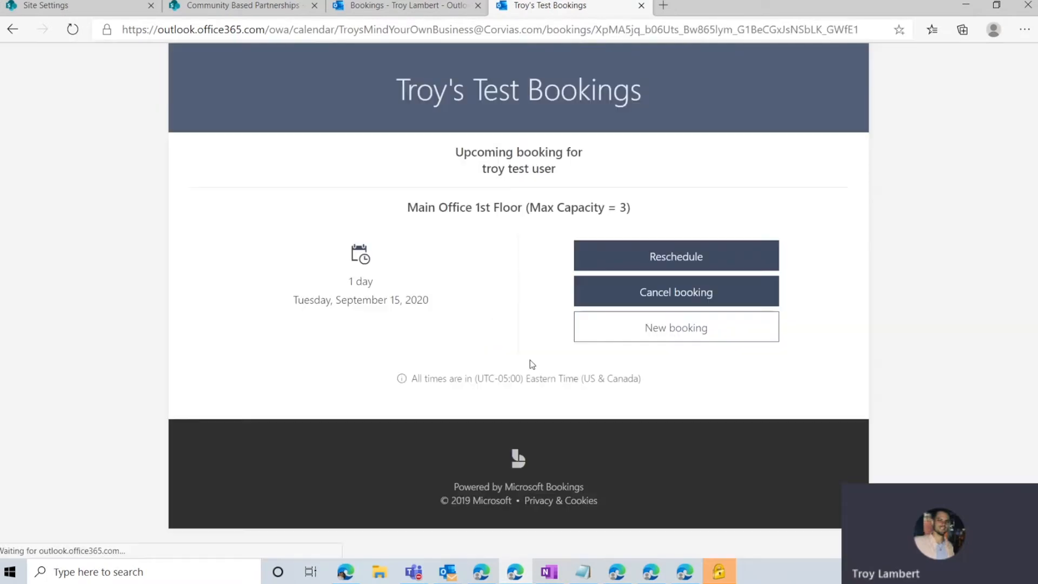
Make one more September 15 booking using another saved contact's name and email, and dismiss the confirmation.
click(676, 327)
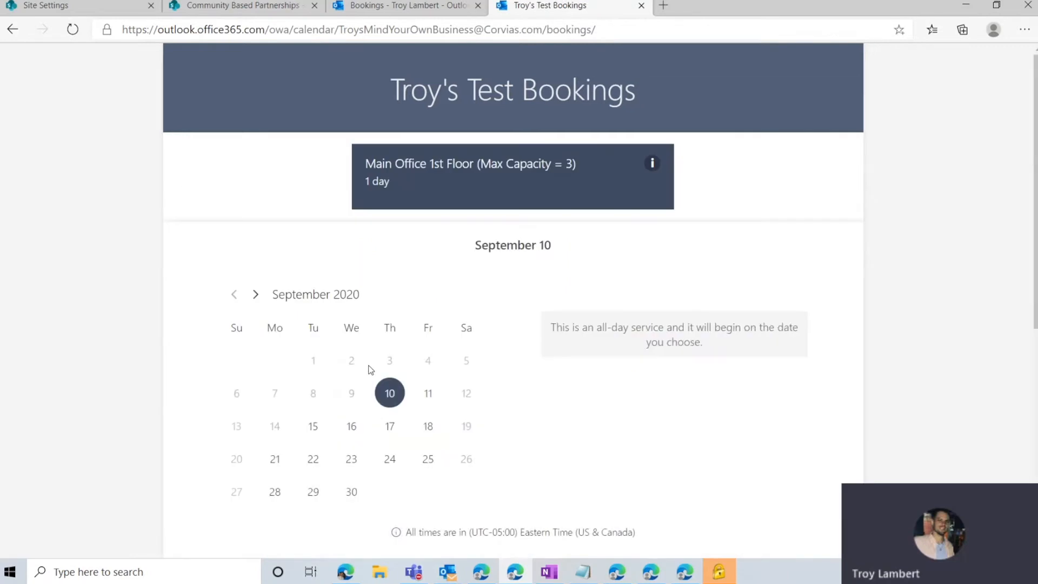
scroll(385, 373, down, 2)
click(313, 349)
scroll(311, 379, down, 5)
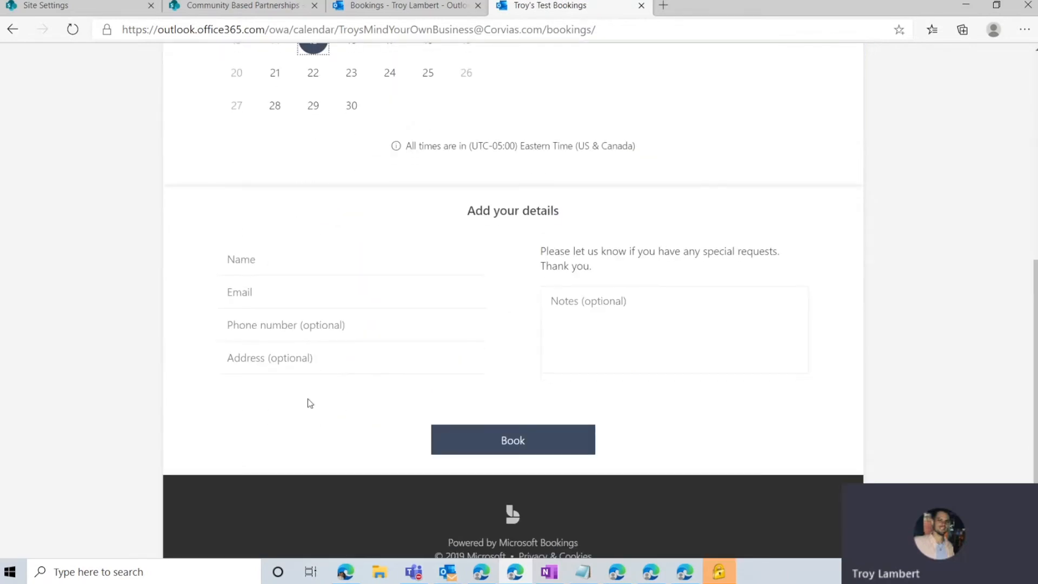
click(290, 268)
click(269, 410)
click(488, 439)
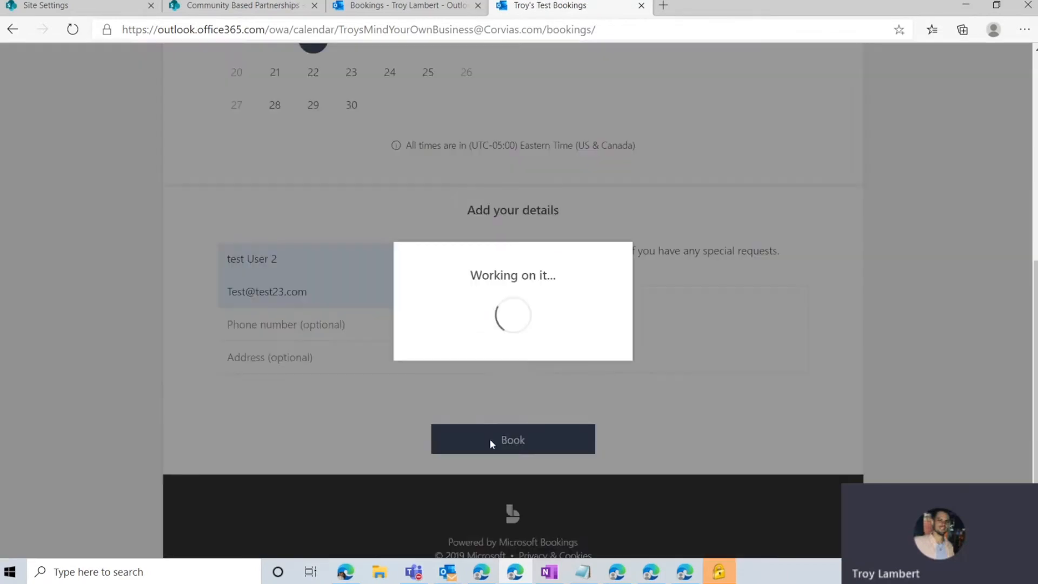
click(512, 372)
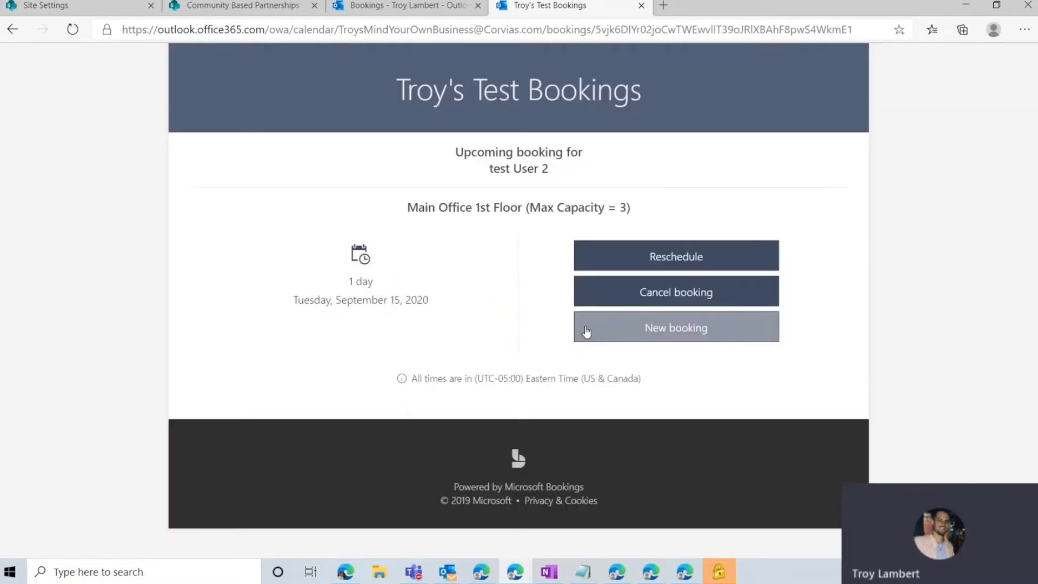
Open a new booking form, select September 15, and check the date's availability for the service.
click(695, 328)
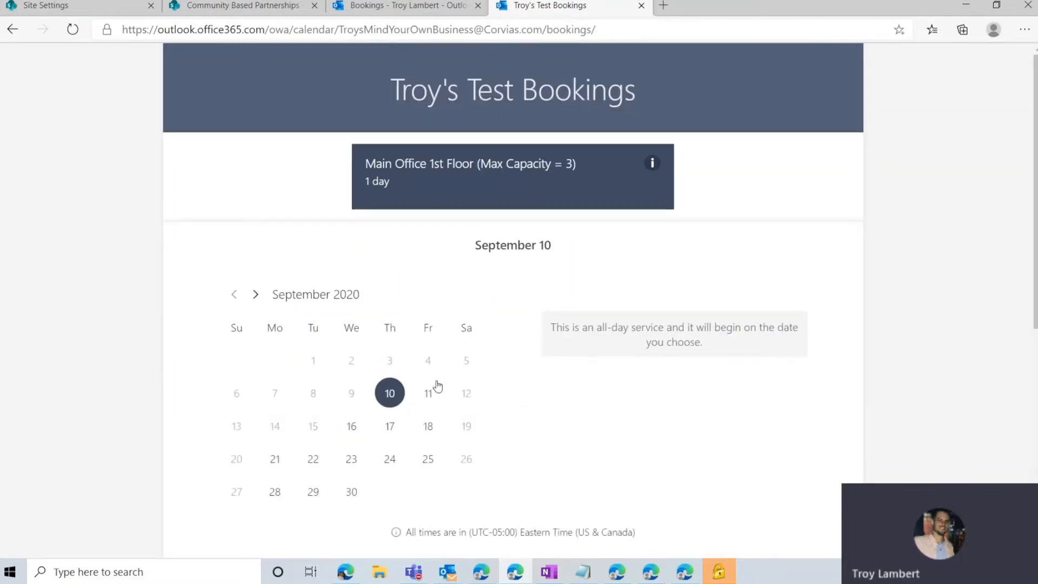
click(314, 428)
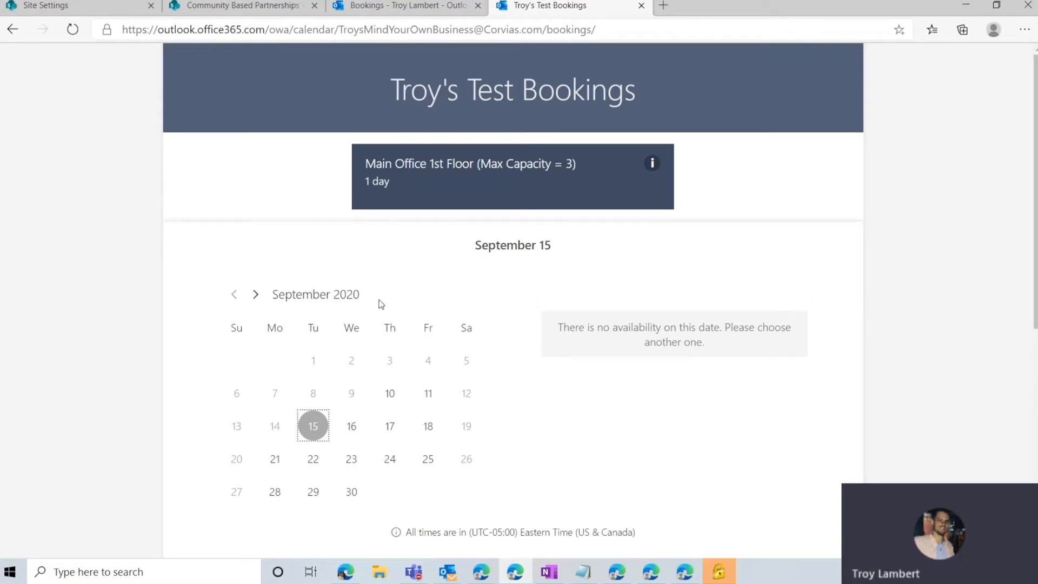
scroll(534, 214, down, 2)
scroll(535, 225, up, 1)
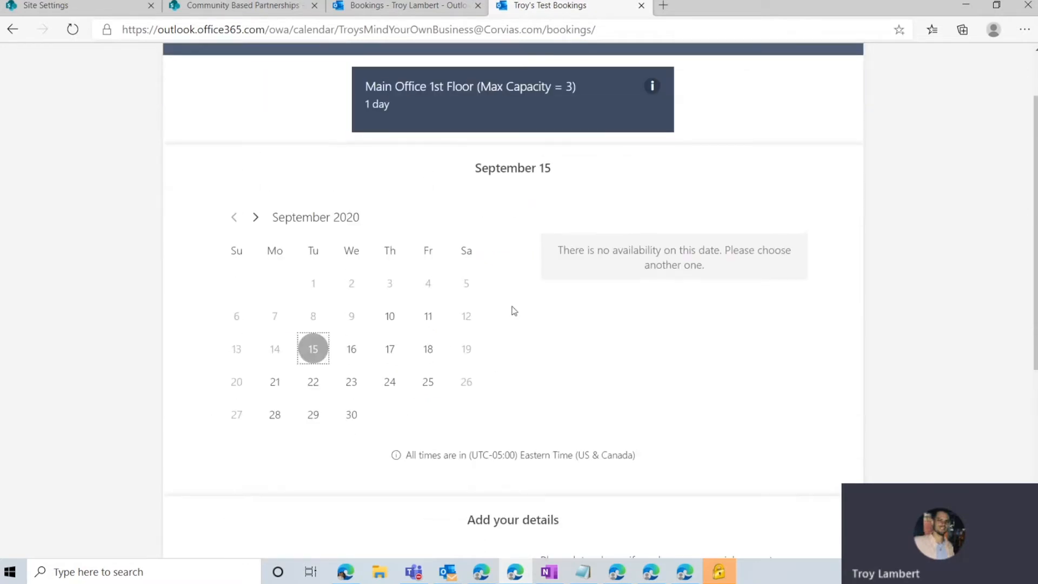
scroll(359, 375, down, 2)
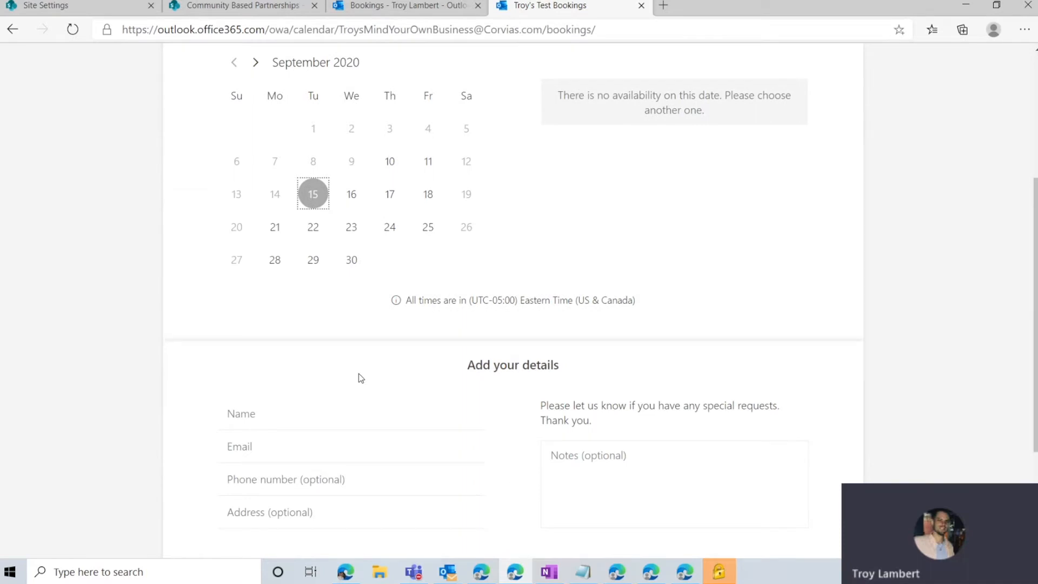
scroll(373, 325, up, 3)
In the booking administration, turn off booking email notifications for the Reservation 1 staff member and save.
click(394, 6)
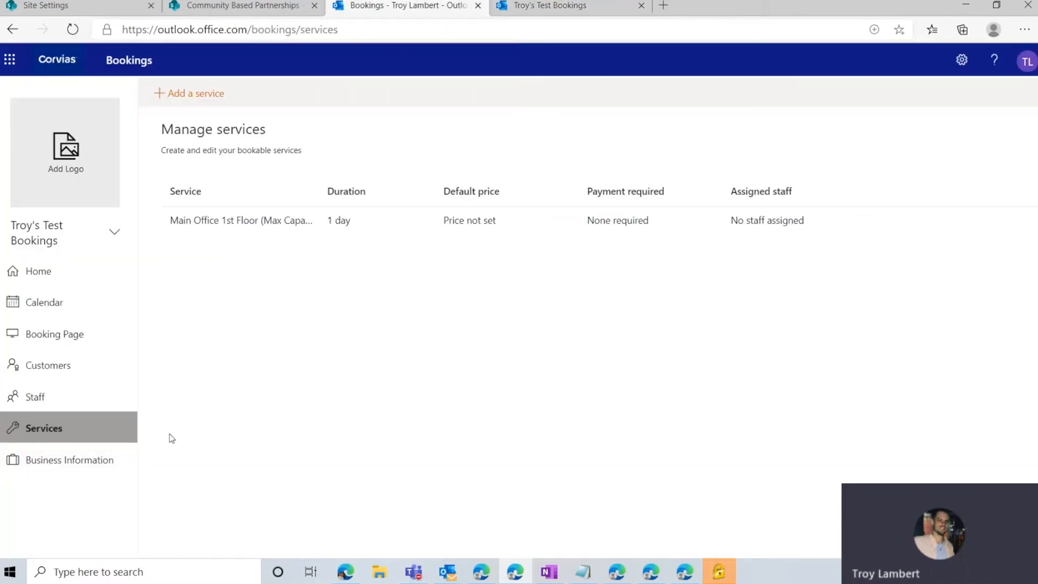
click(43, 398)
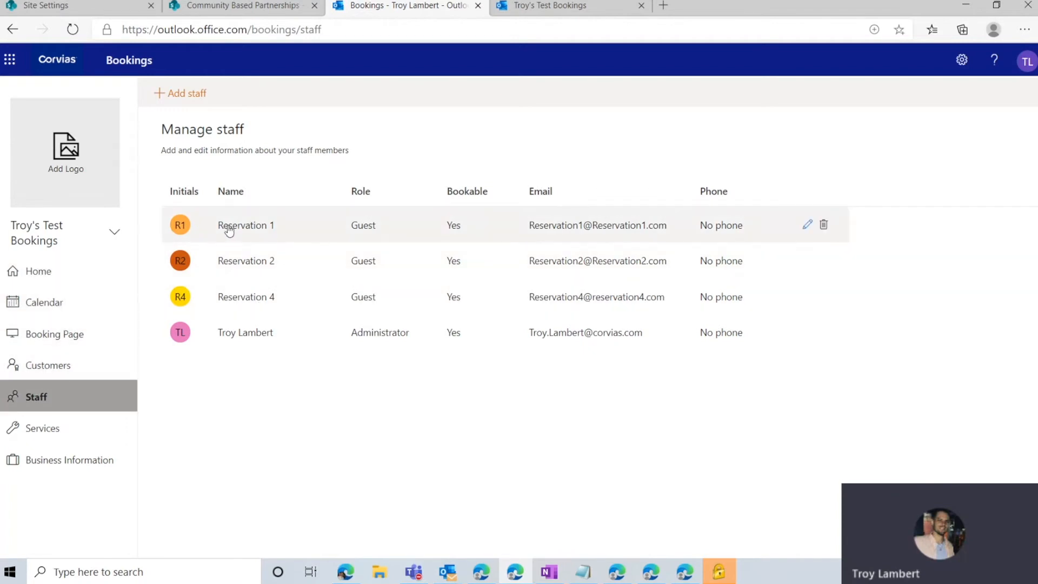
scroll(268, 345, down, 2)
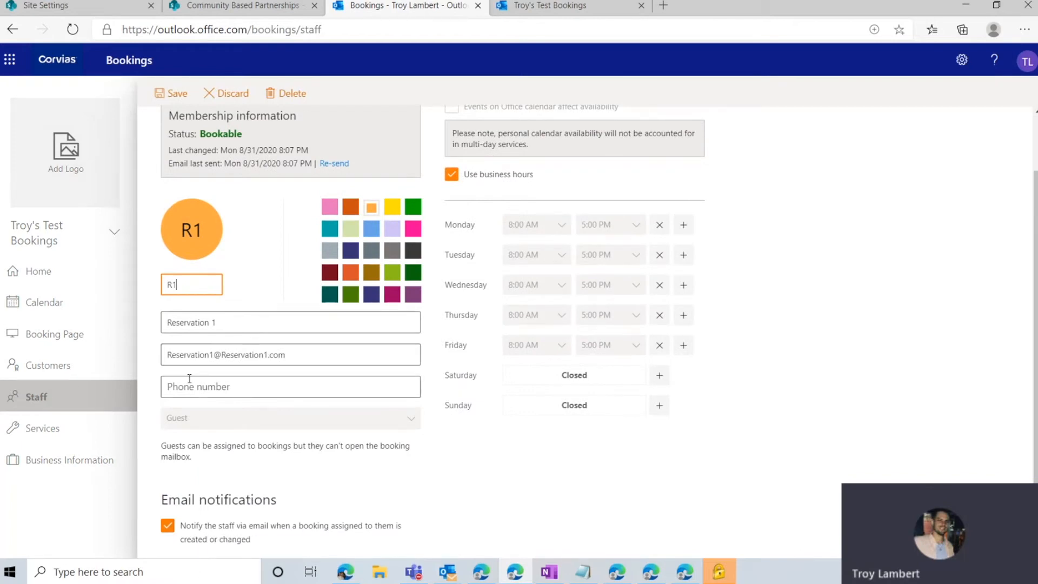
drag(316, 355, 156, 351)
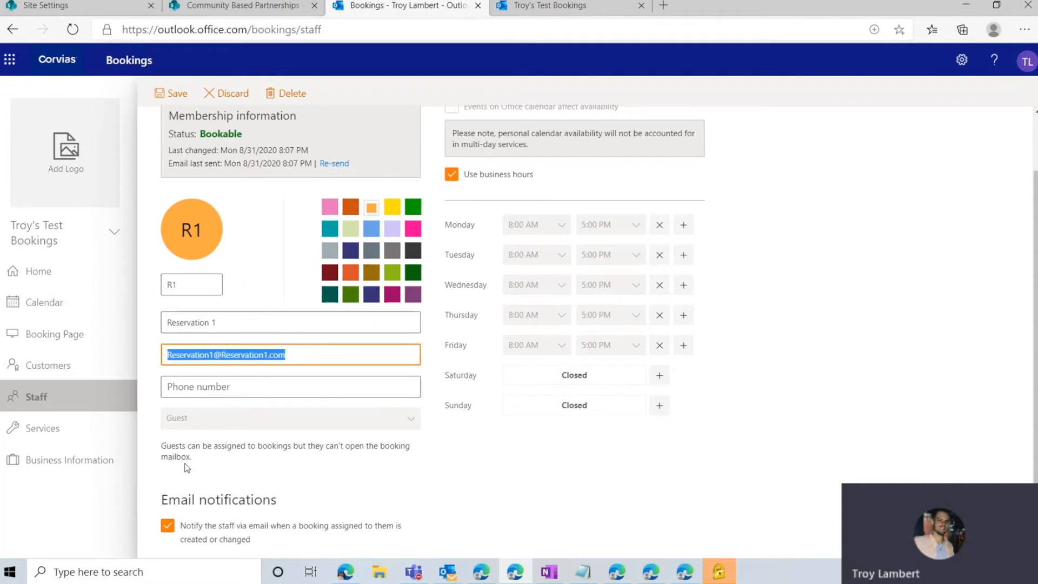
click(167, 535)
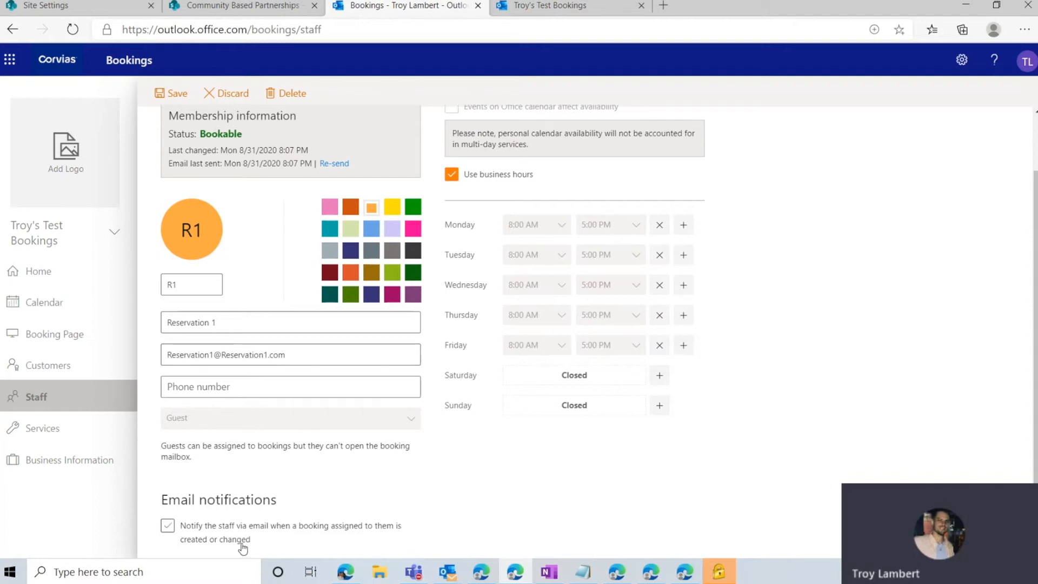
click(173, 93)
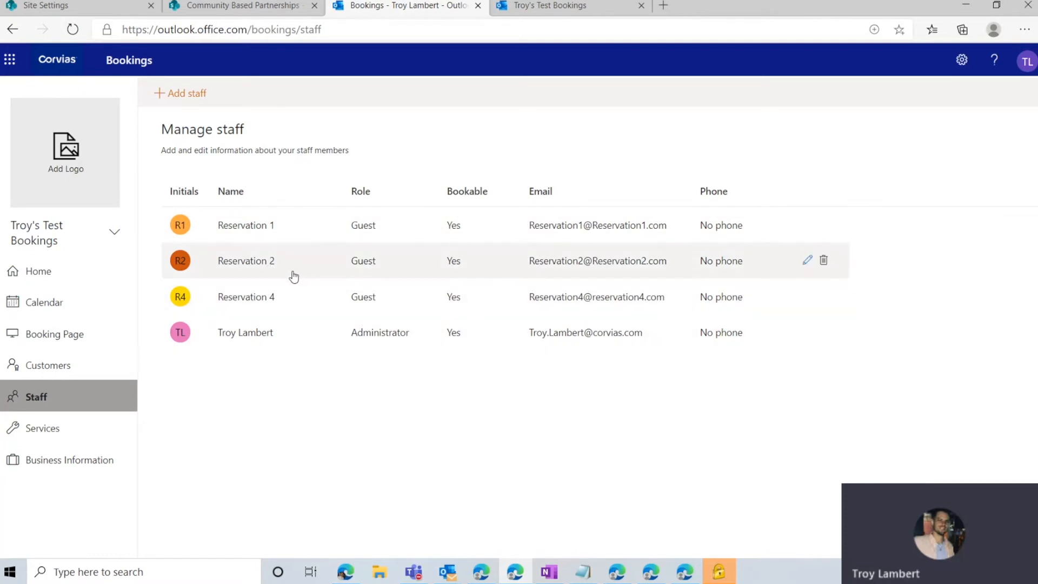
Reopen Reservation 1, examine its notification and business-hours availability settings, and return to the staff list.
click(263, 241)
scroll(404, 318, down, 3)
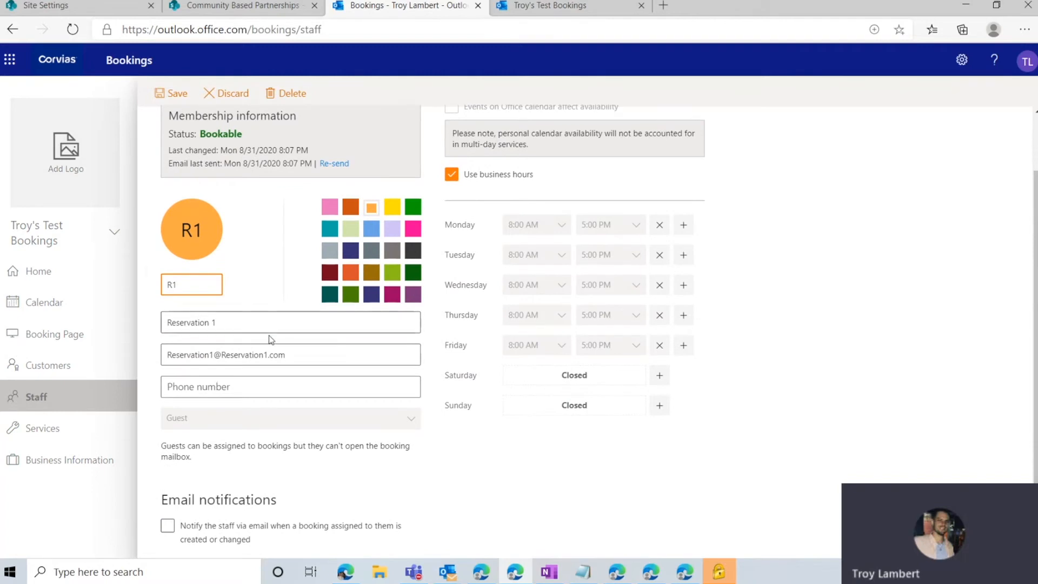
scroll(280, 322, up, 1)
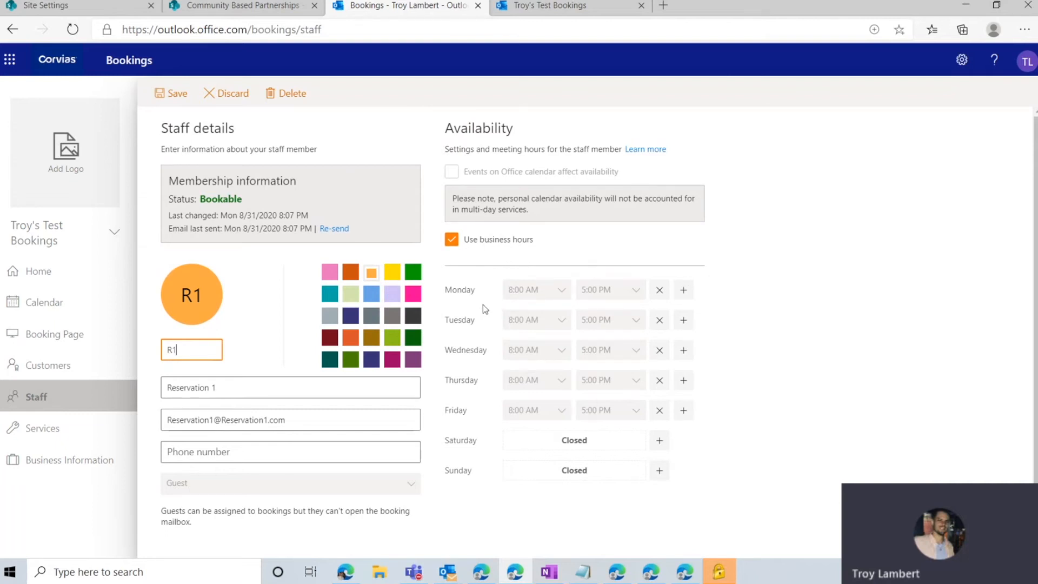
scroll(582, 297, down, 1)
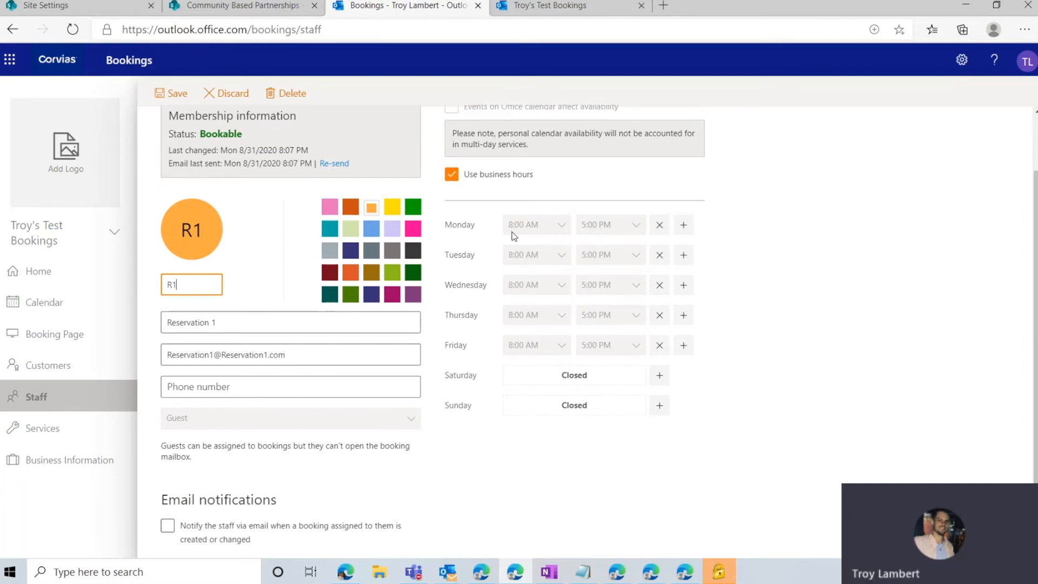
click(87, 406)
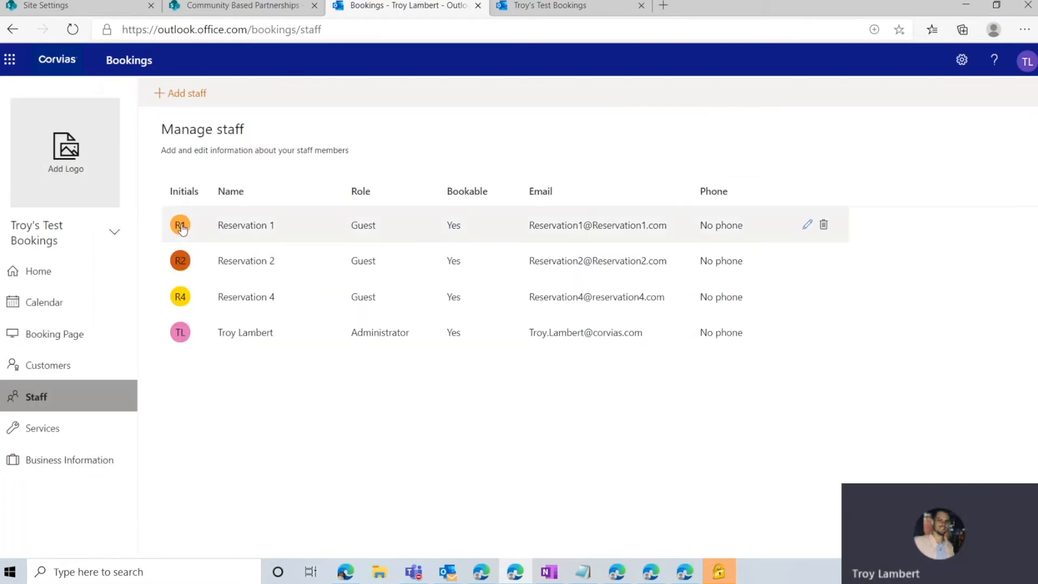
Examine the business hours in the business information, and open Reservation 1's staff details to compare availability.
click(92, 462)
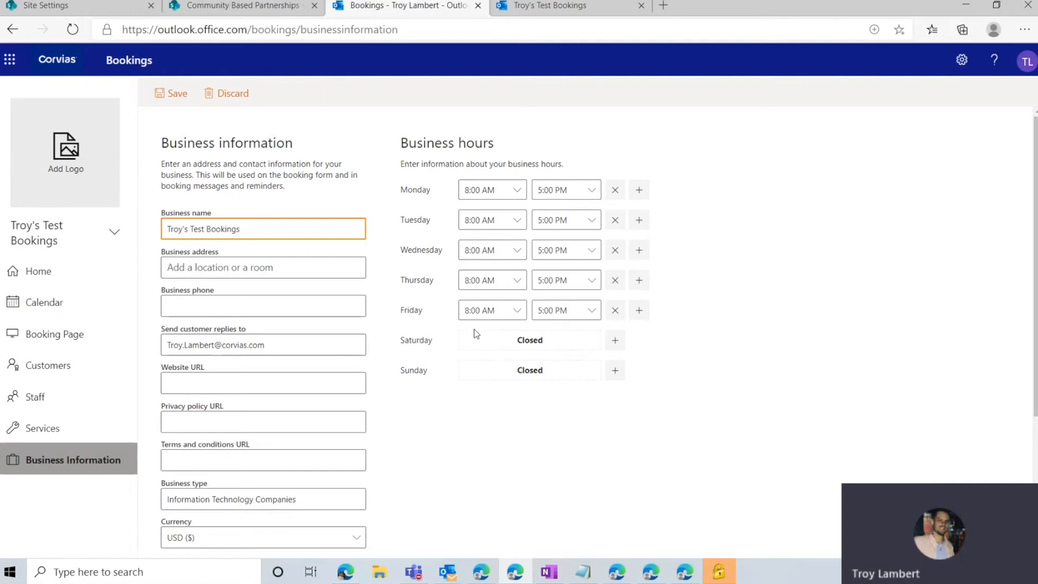
click(45, 403)
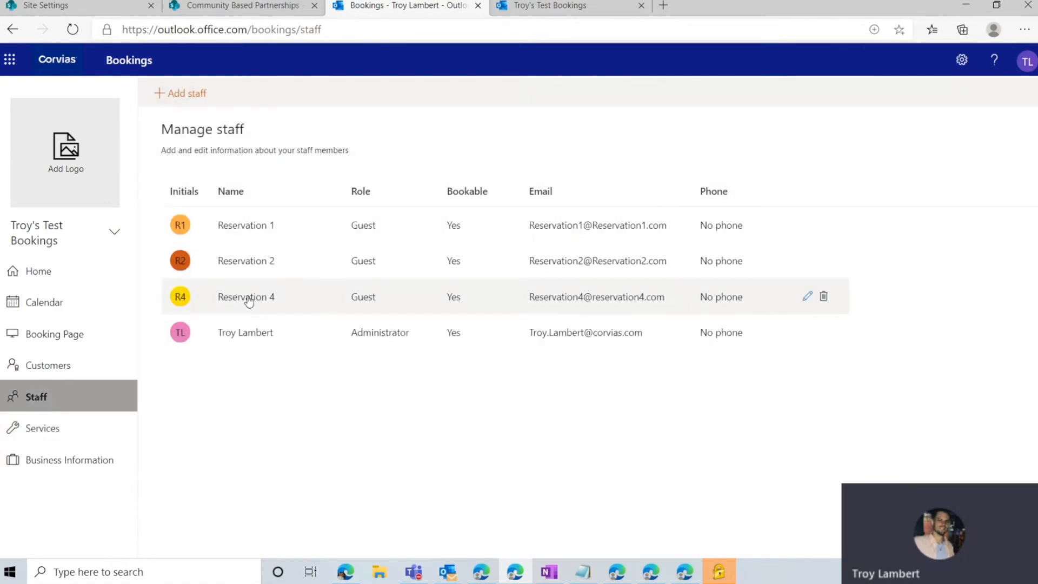
click(257, 214)
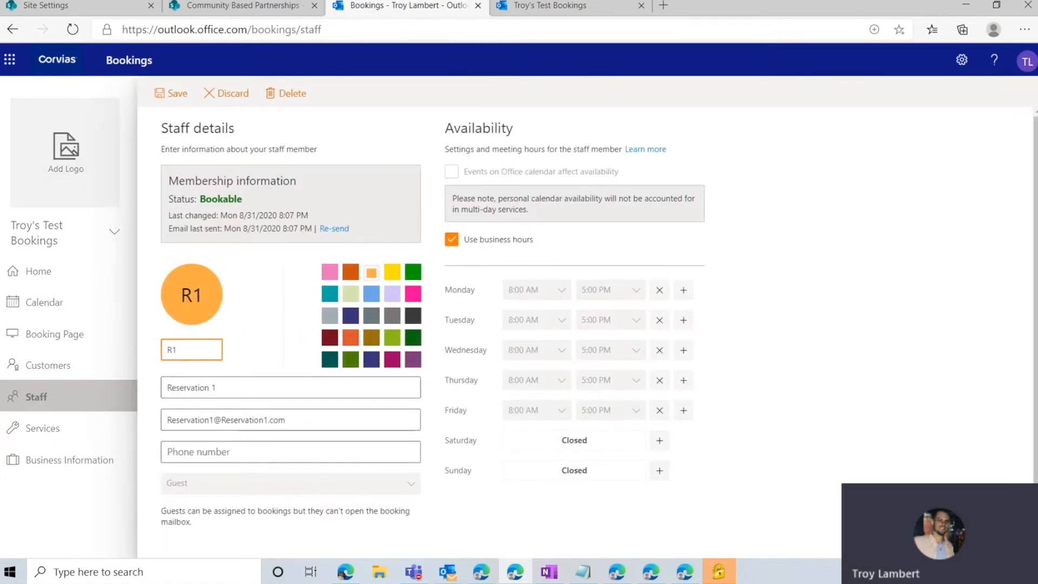
Examine the business information and weekly business hours, and open the booking calendar.
click(50, 458)
click(51, 459)
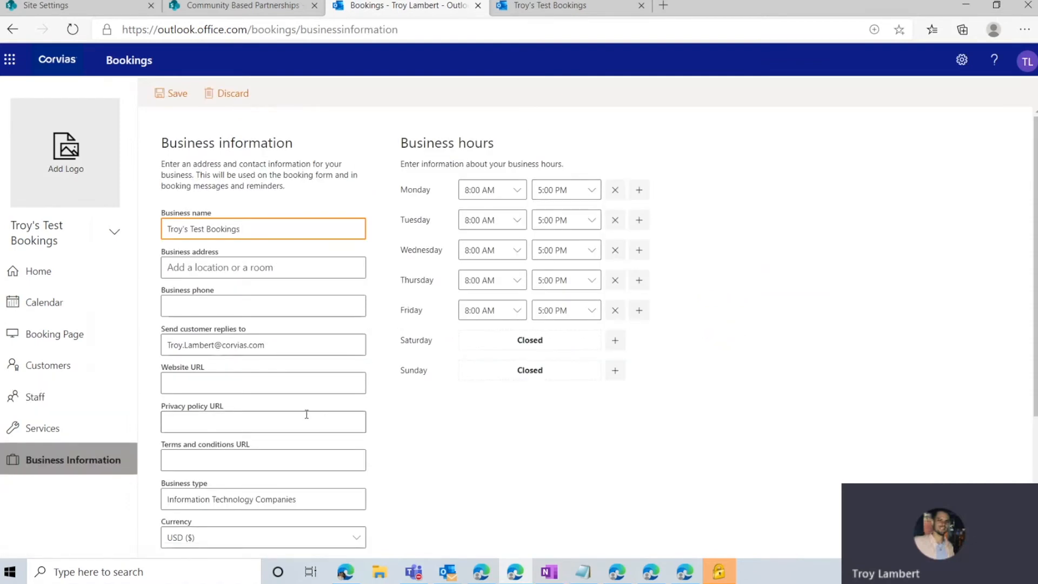
scroll(157, 352, down, 1)
scroll(135, 379, up, 1)
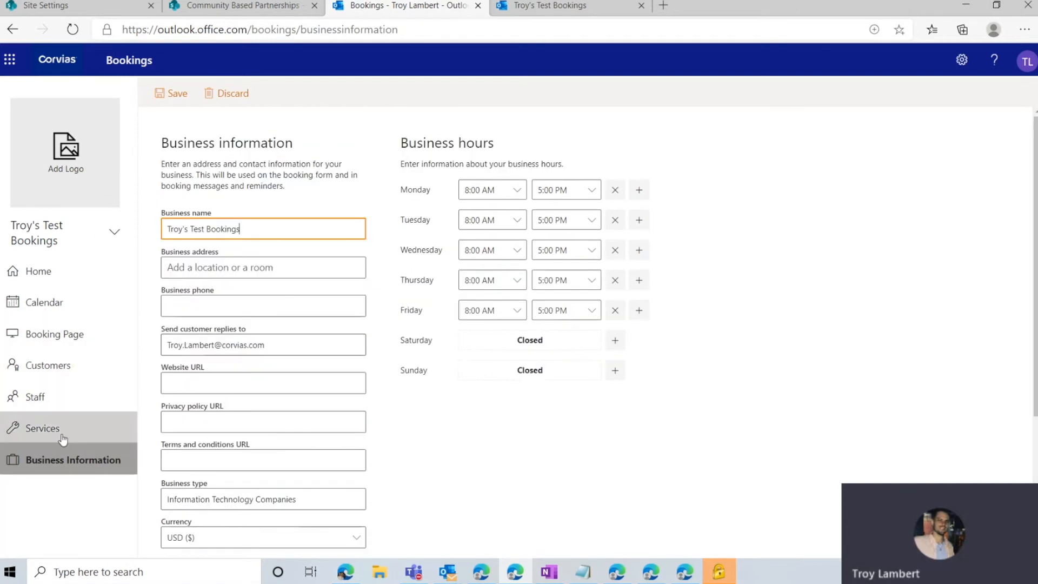
click(46, 304)
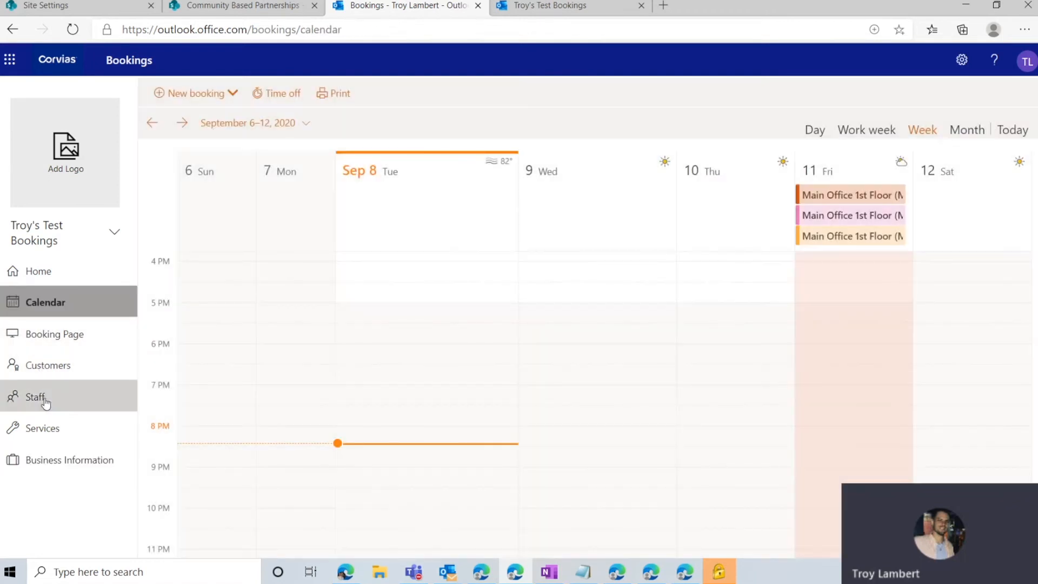
Start a new staff member, name it "reservation 3", and copy the name.
click(43, 398)
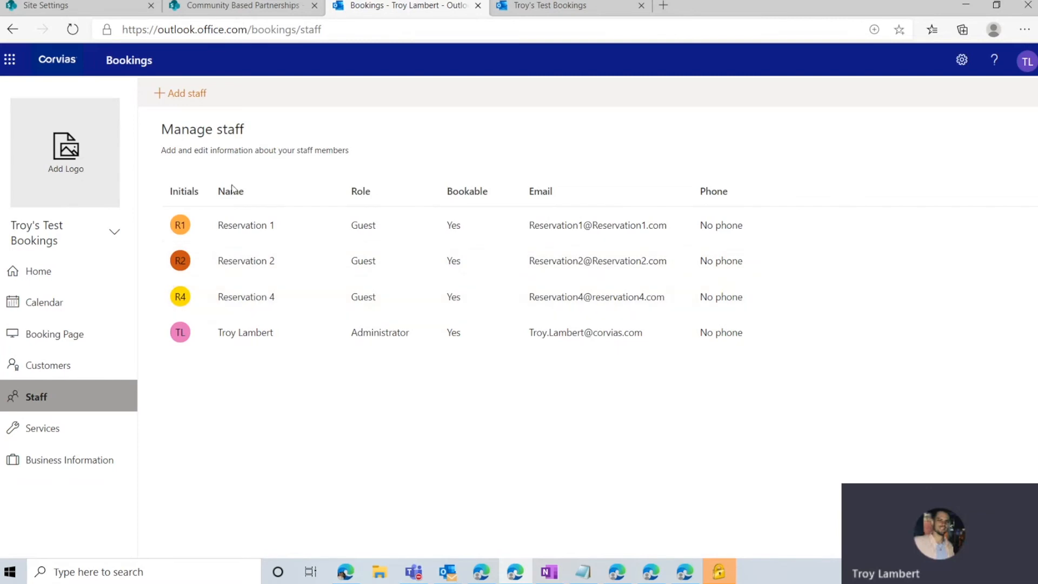
click(198, 94)
click(209, 384)
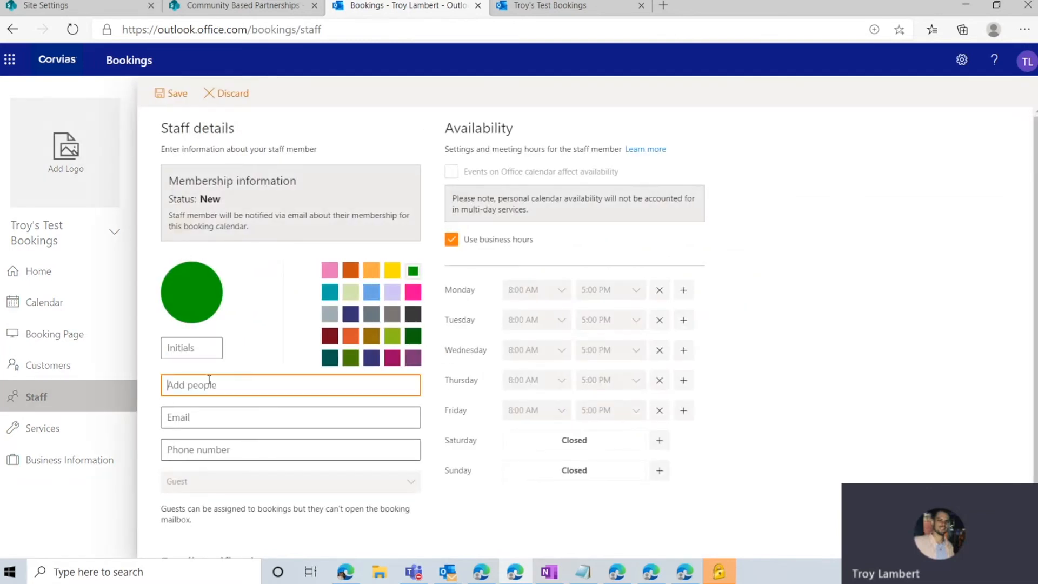
text(resrer)
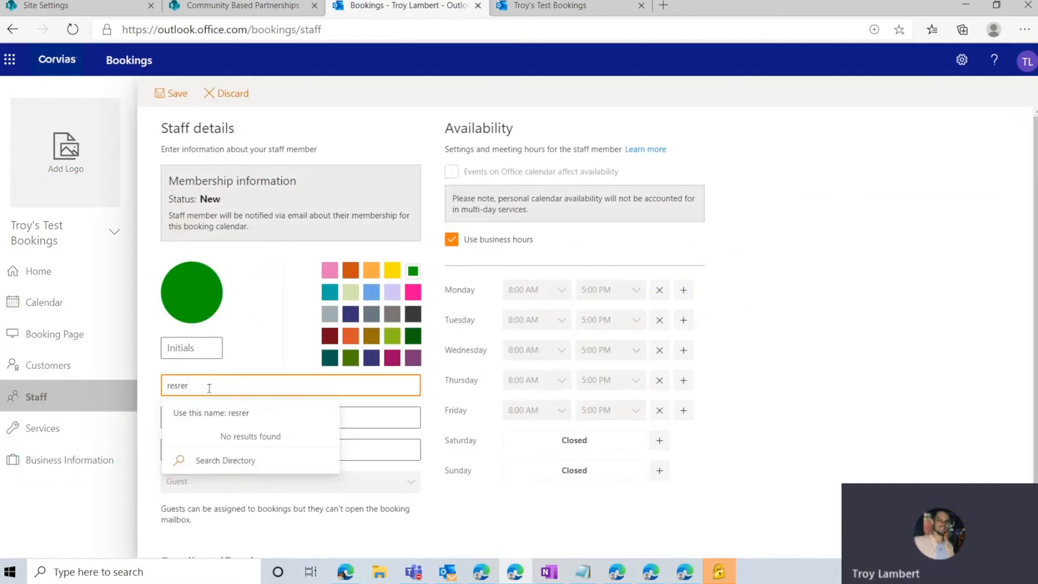
key(BackSpace)
key(BackSpace)
key(BackSpace)
text(ervation 3)
drag(230, 386, 154, 396)
key(ctrl+c)
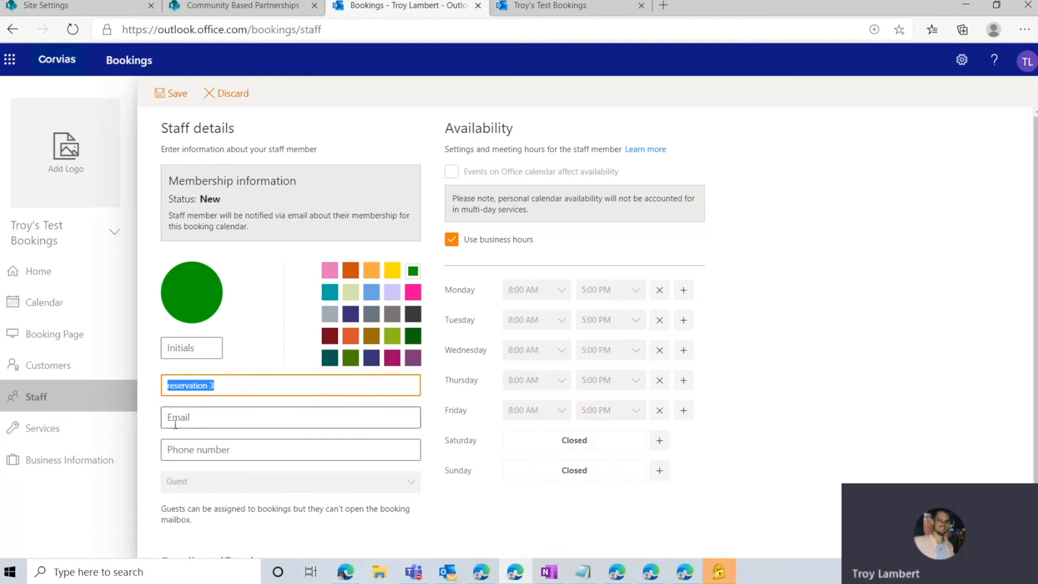
Enter a placeholder email for the new staff member, turn off booking email notifications, and save the entry.
click(225, 419)
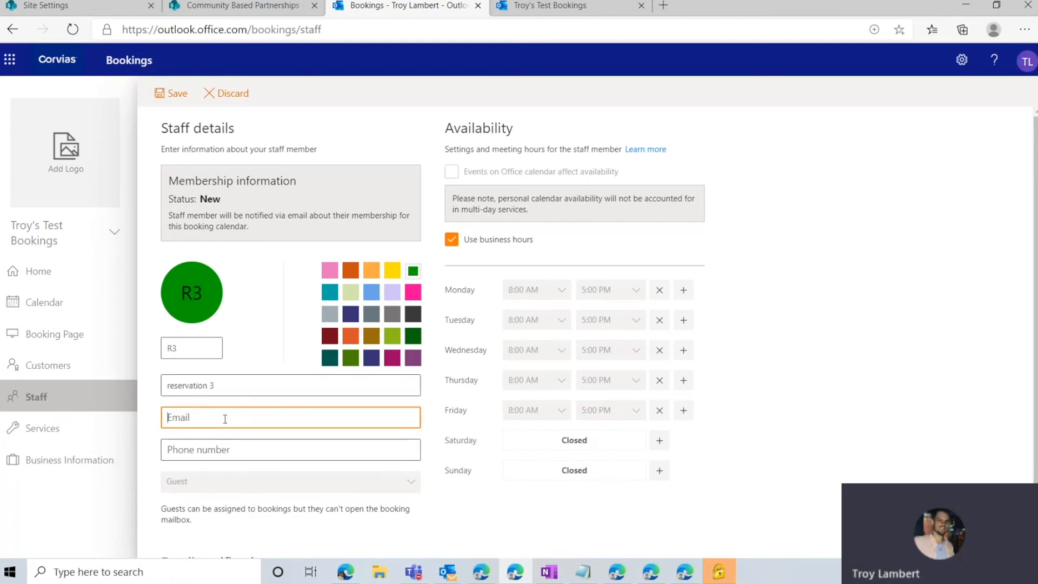
key(ctrl+v)
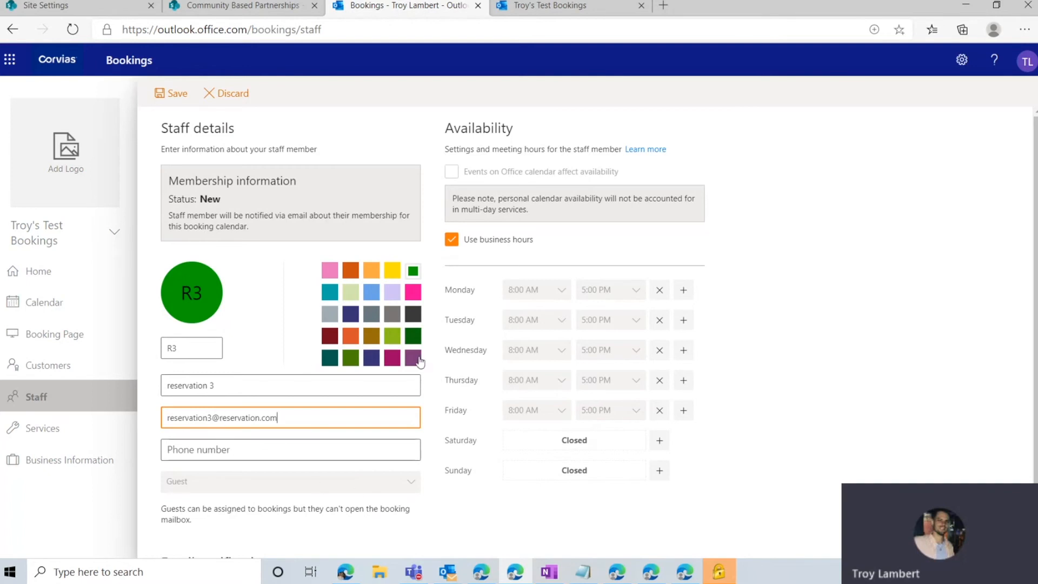
scroll(275, 359, down, 1)
click(201, 540)
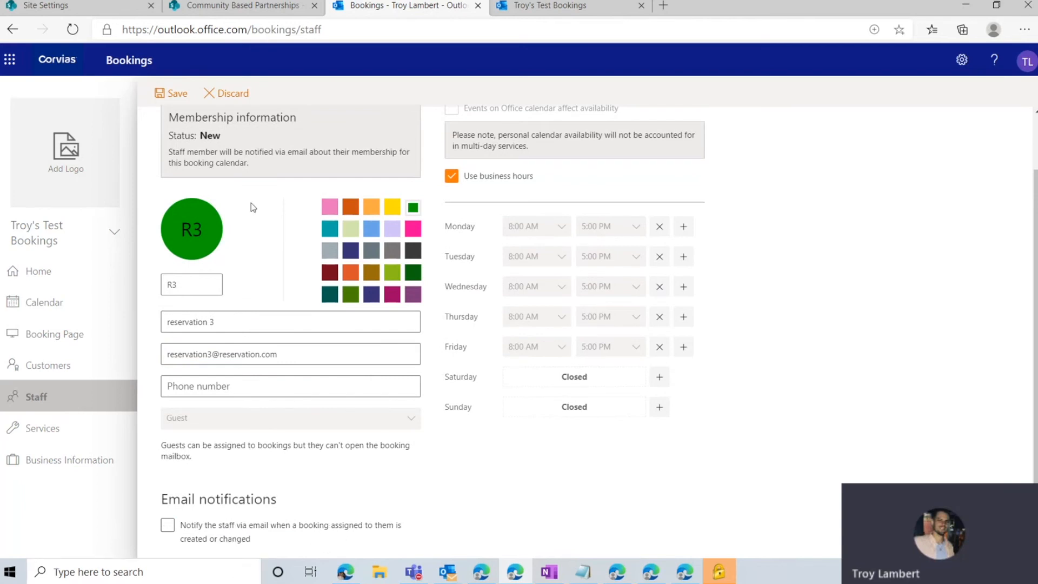
drag(290, 358, 139, 363)
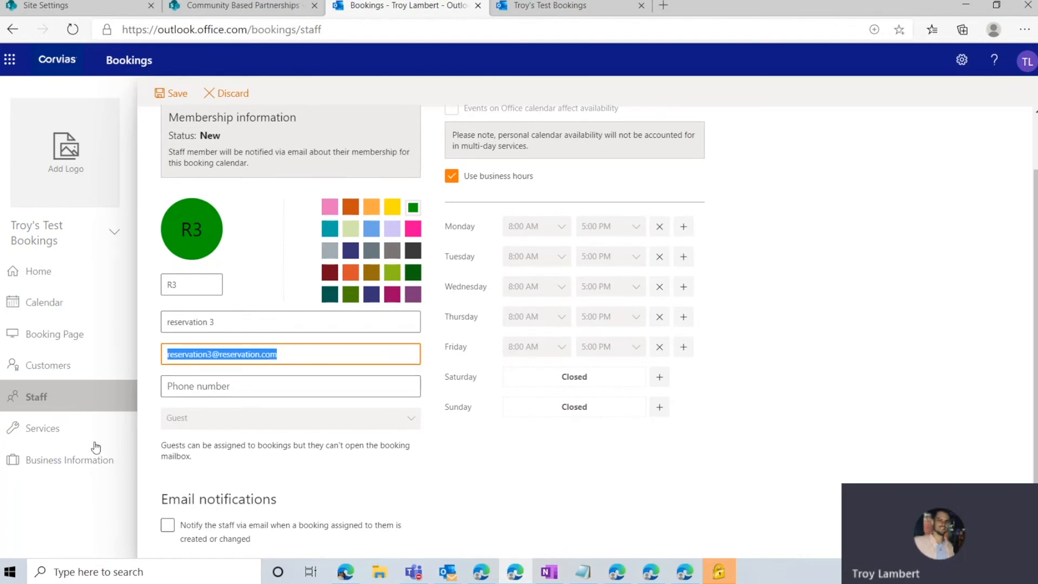
click(171, 94)
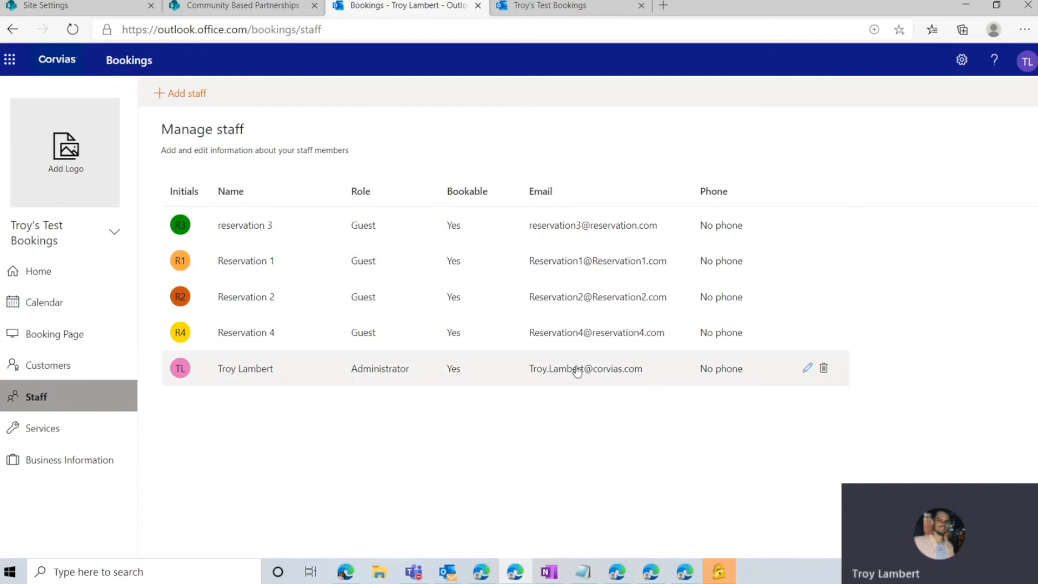
Check September 16 on the published booking site, and save and publish the booking page.
click(51, 303)
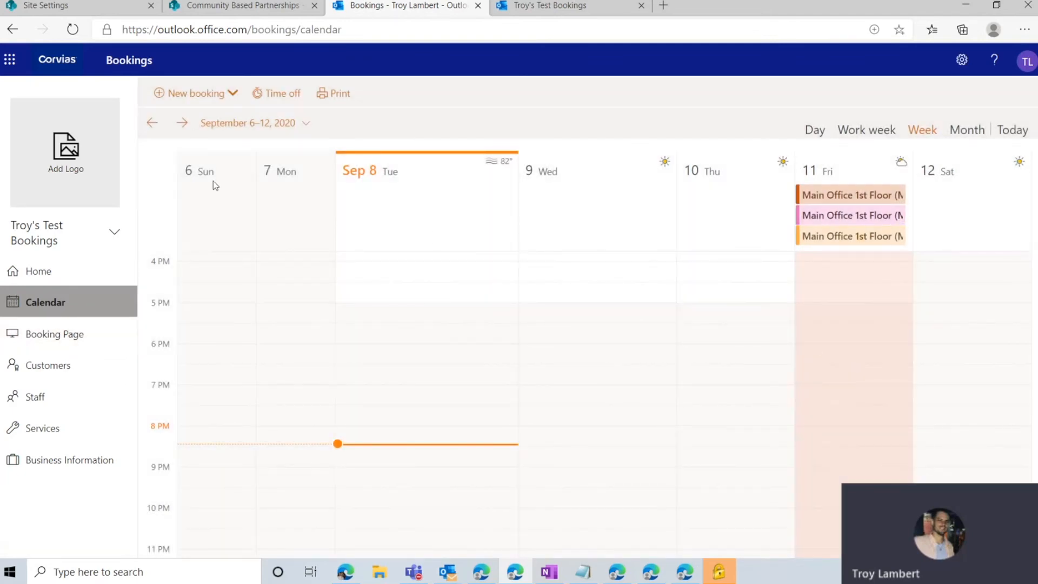
click(62, 335)
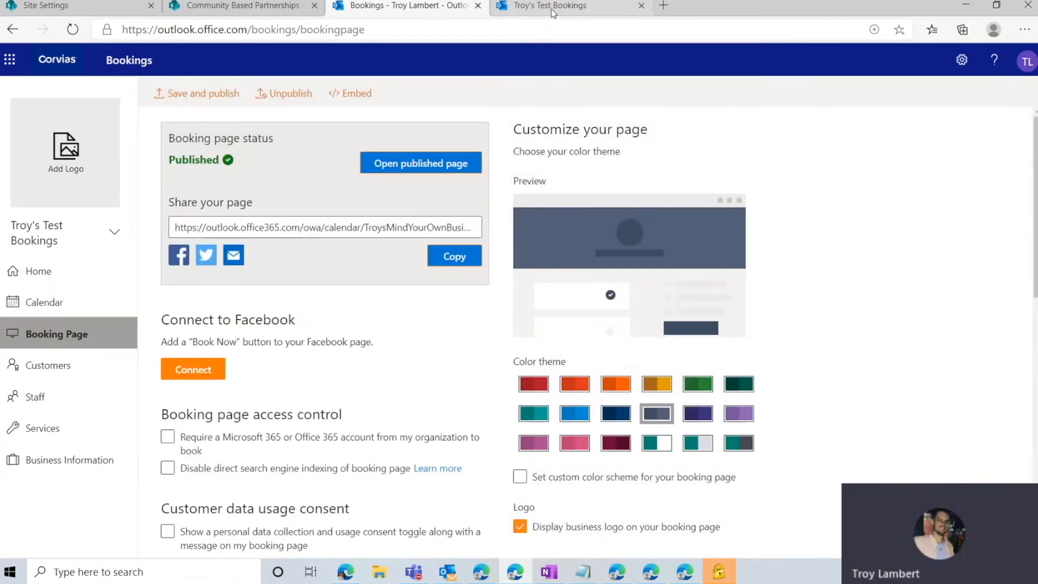
click(552, 10)
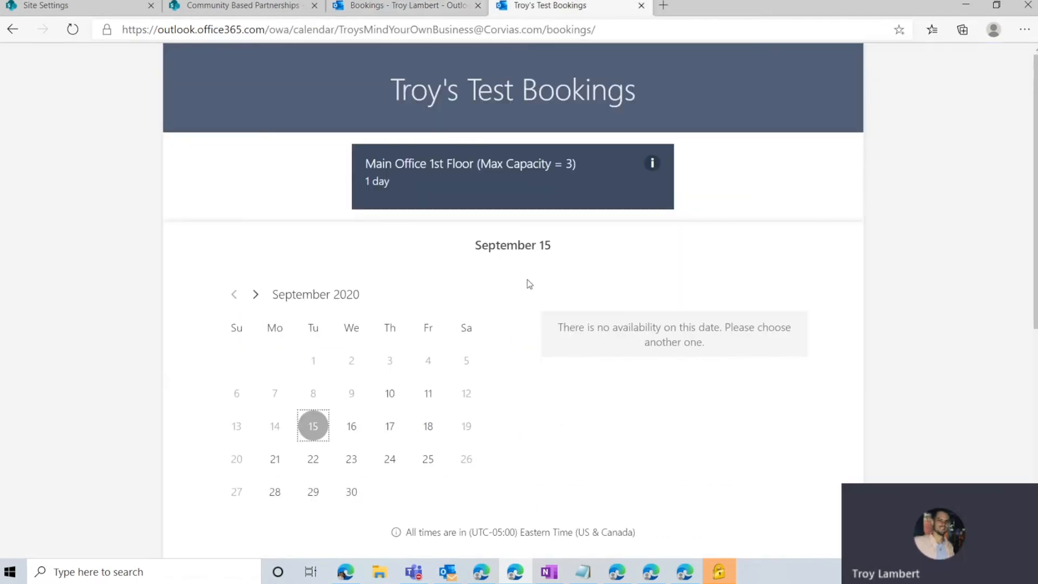
click(349, 426)
click(431, 9)
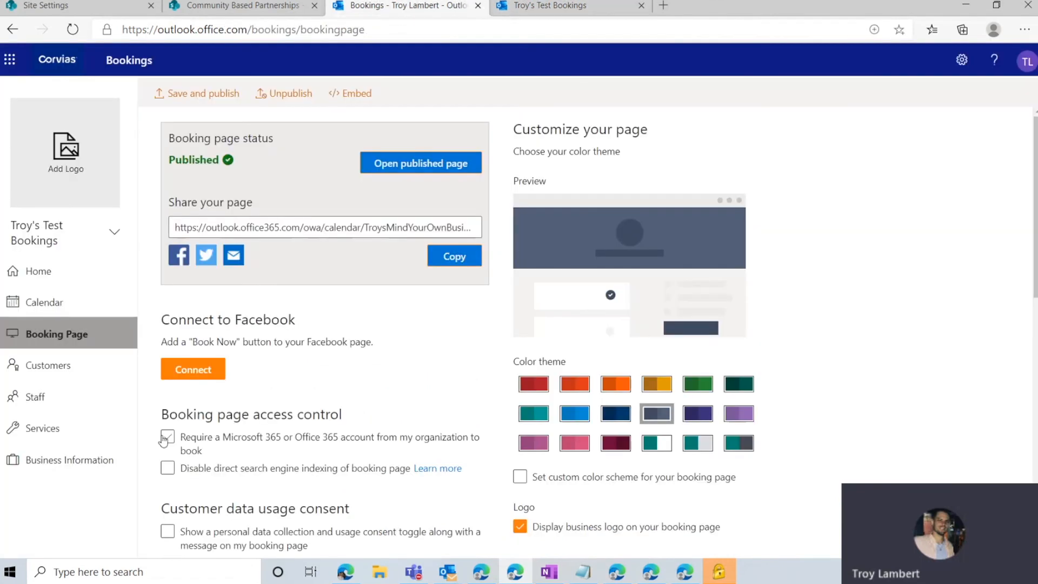
click(204, 96)
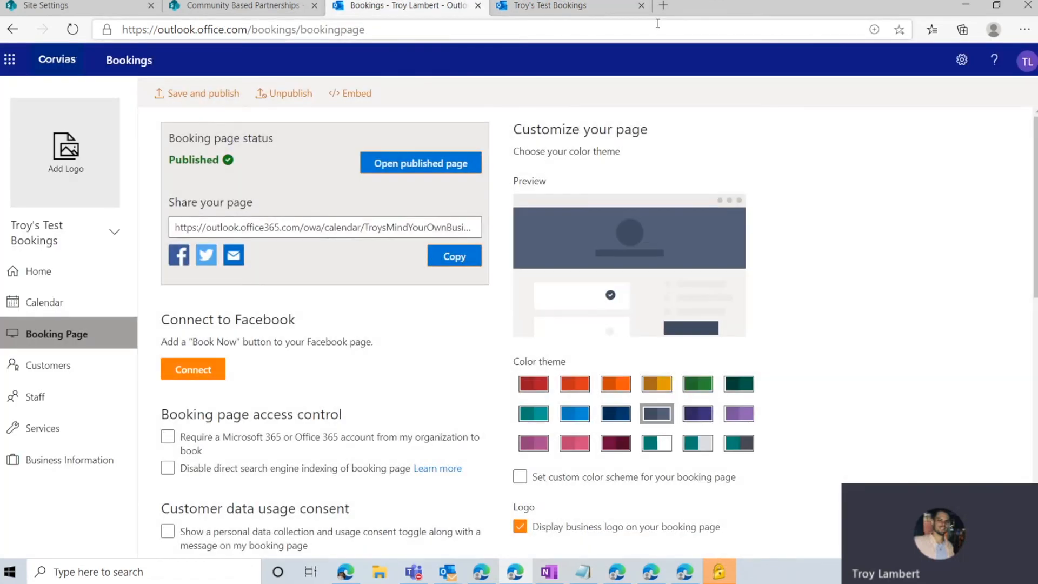
Close the old public booking page, open the published page afresh, and select September 15.
click(558, 8)
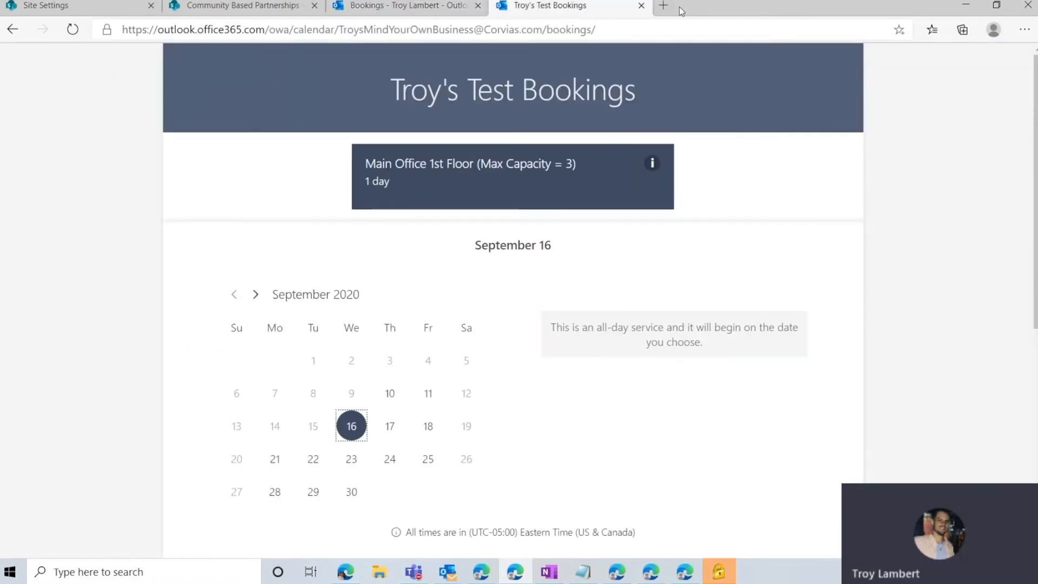
click(642, 5)
click(418, 164)
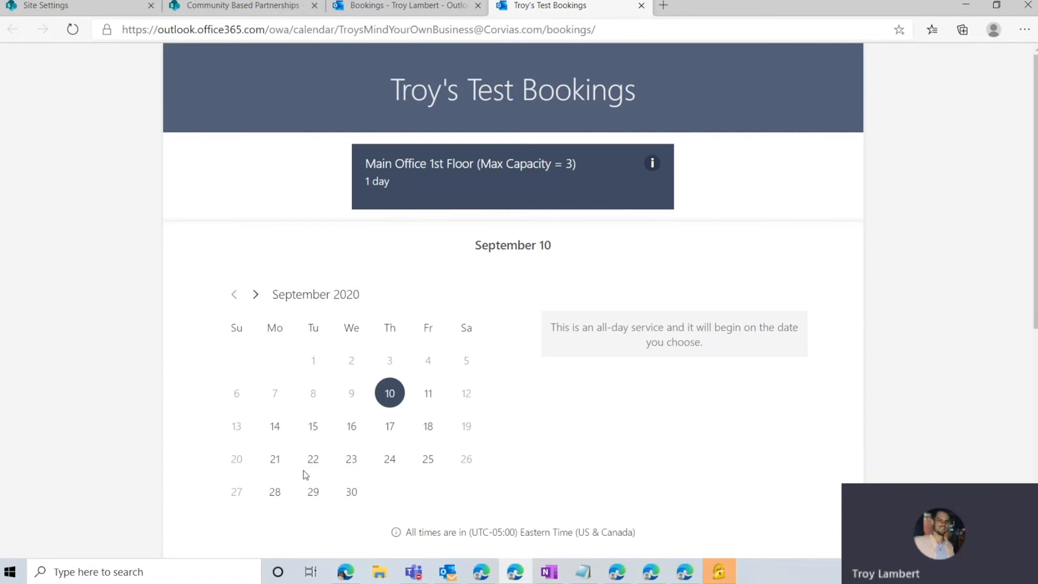
click(316, 427)
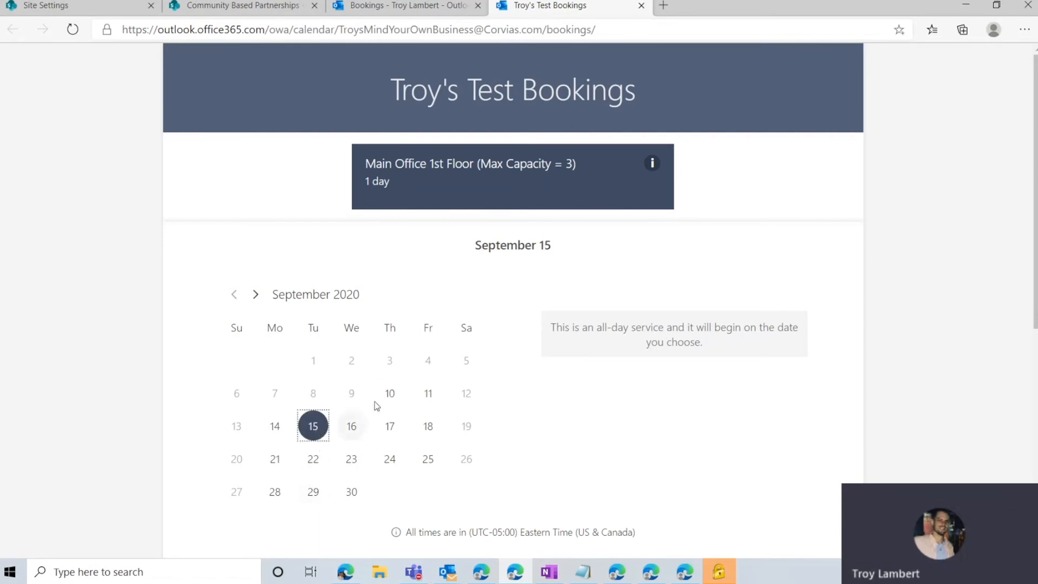
Enter "test user" as the customer name in the September 15 booking details.
scroll(324, 438, down, 4)
click(269, 412)
scroll(269, 322, down, 1)
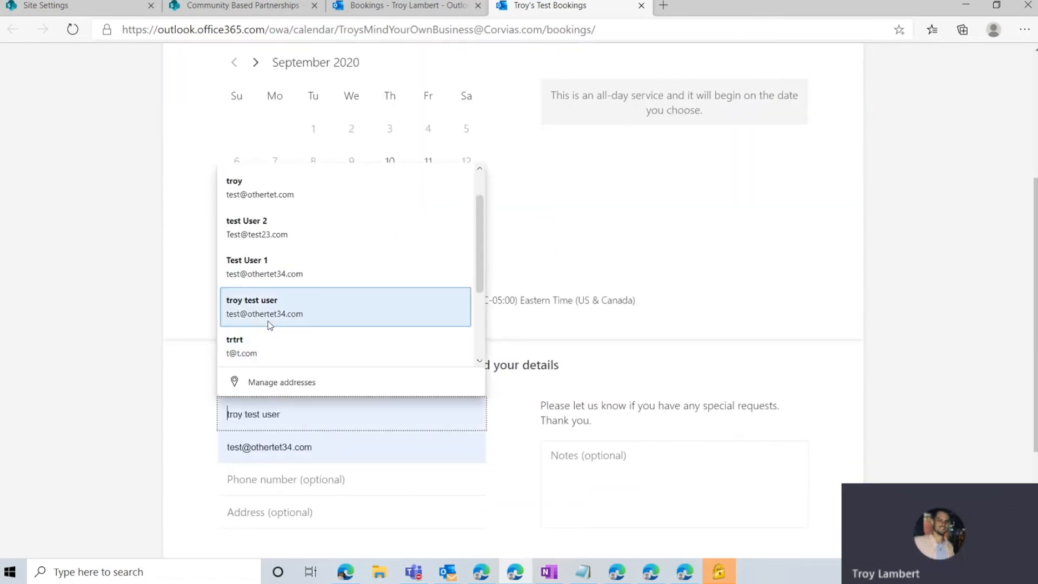
text(test Y)
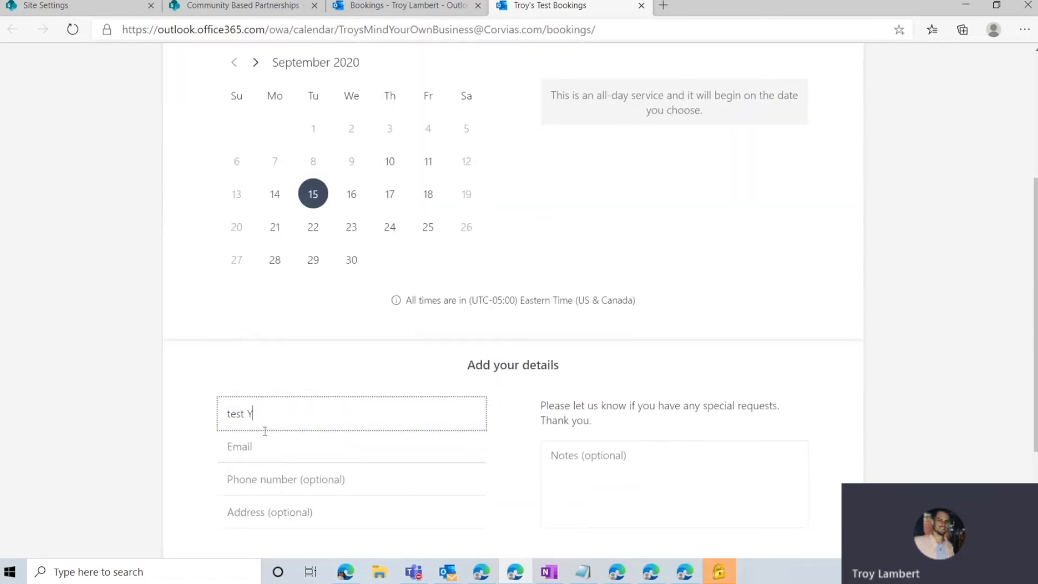
key(BackSpace)
text(user)
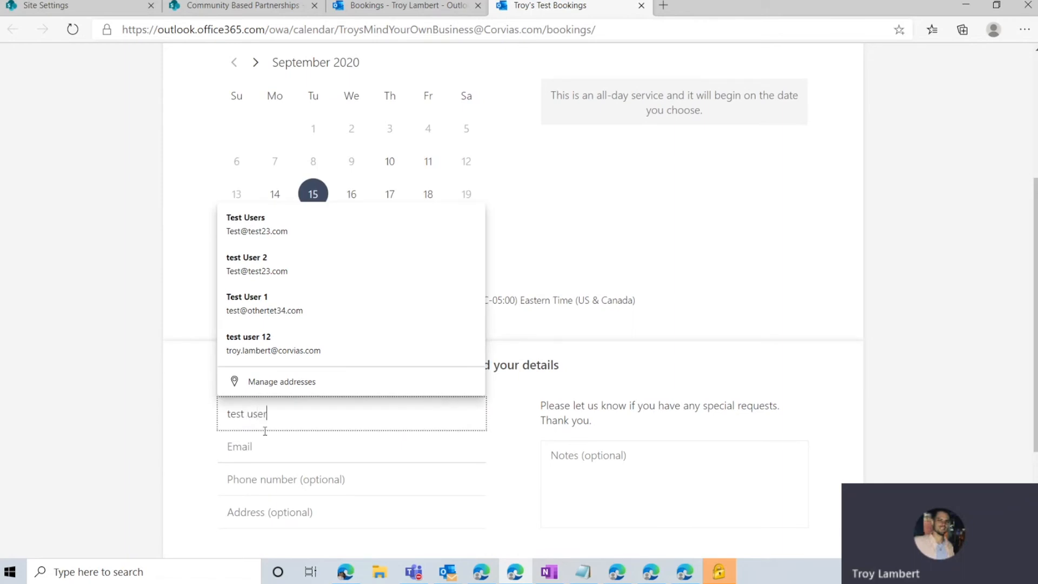
Fill in a saved email address in the booking details and book the September 15 reservation.
click(276, 454)
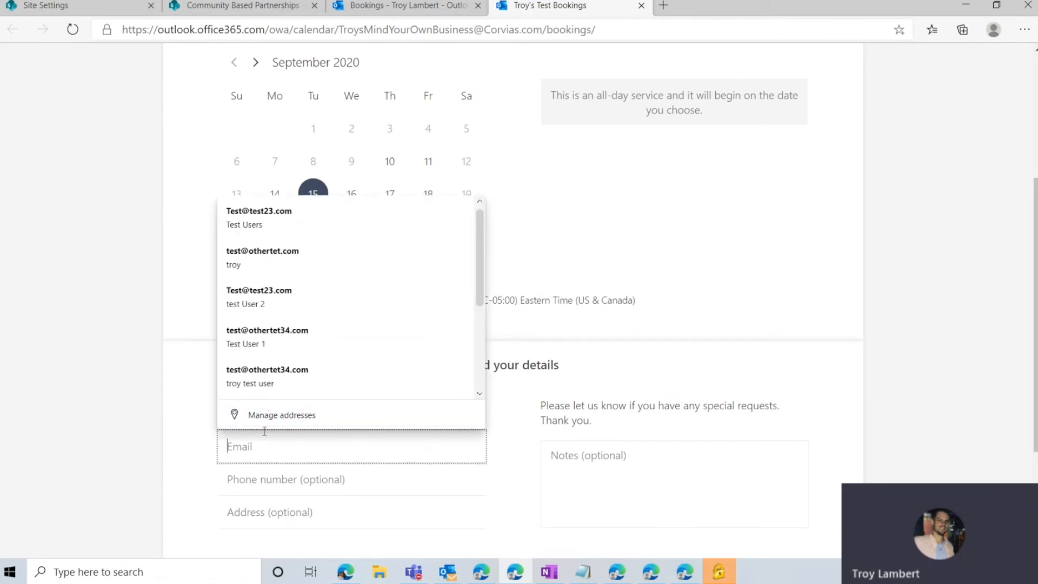
scroll(262, 388, down, 1)
click(262, 385)
scroll(267, 445, down, 3)
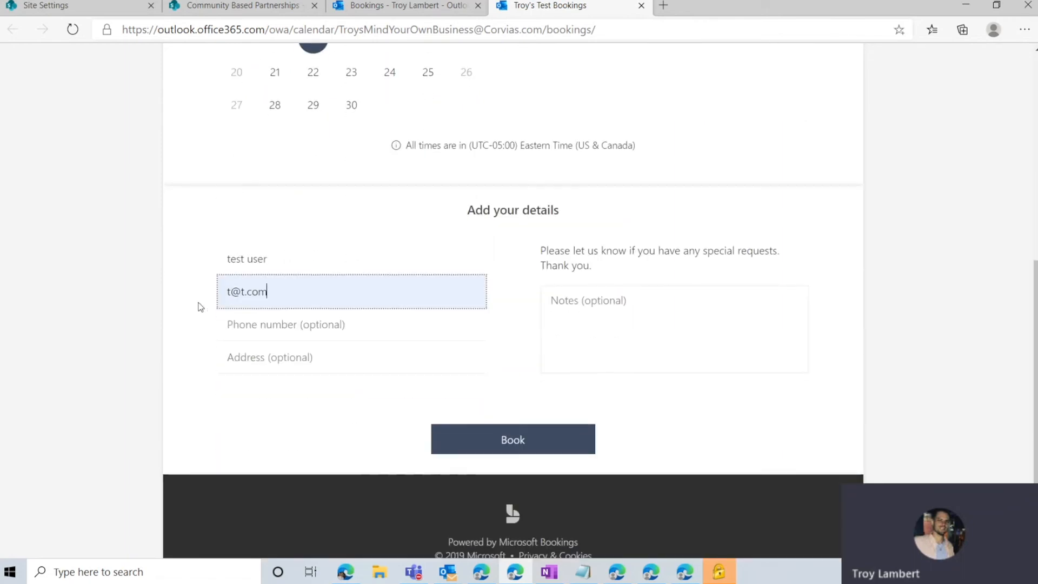
click(471, 441)
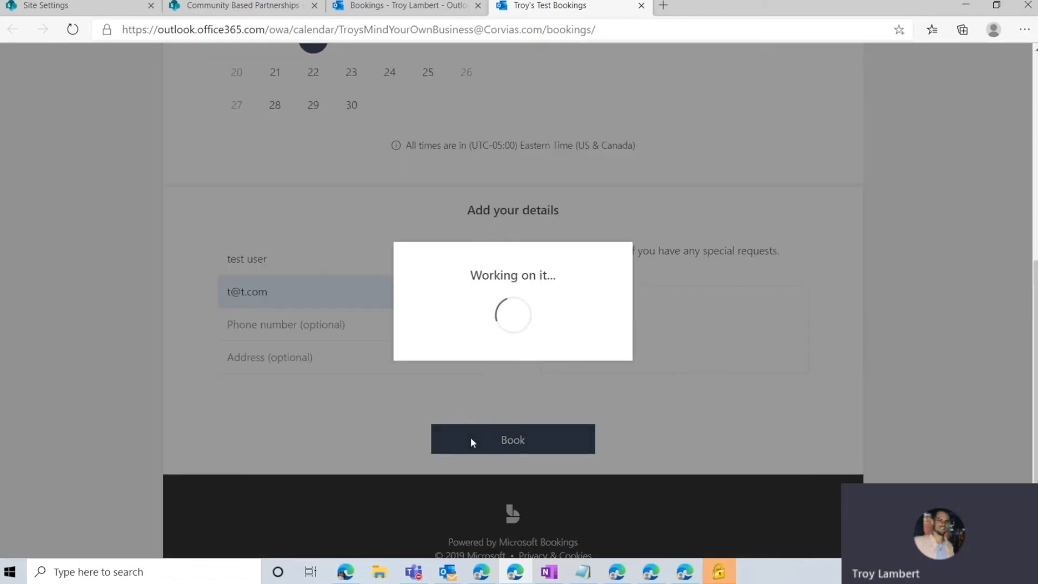
click(500, 373)
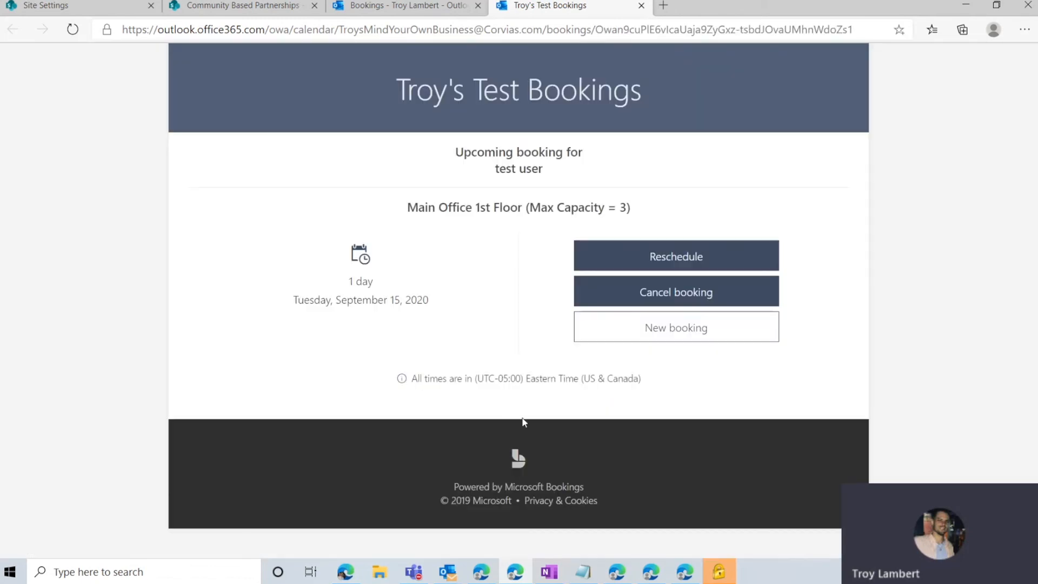
Begin a new booking and check the availability of September 15 and September 16.
click(667, 330)
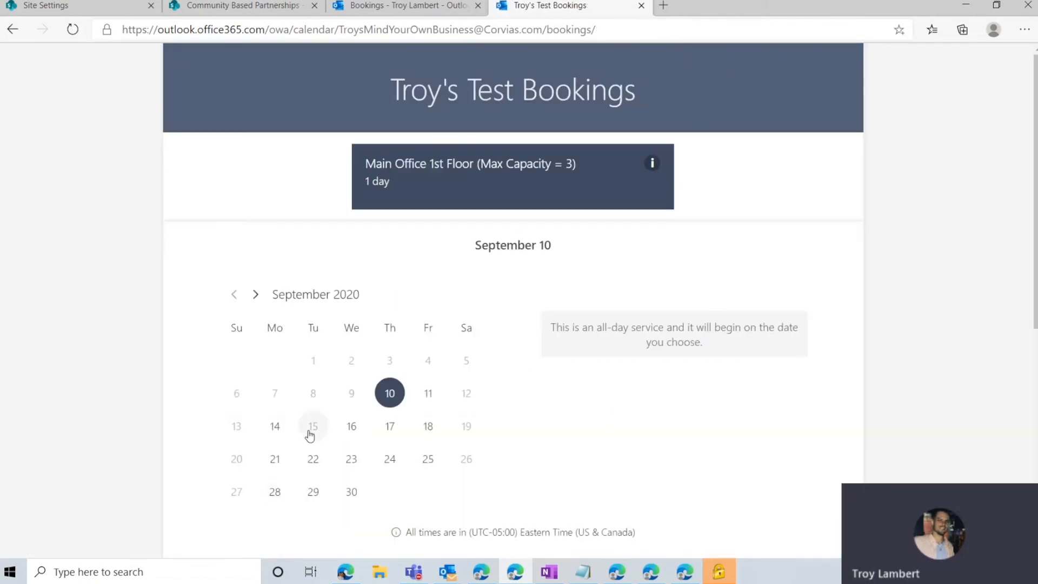
click(312, 431)
click(350, 437)
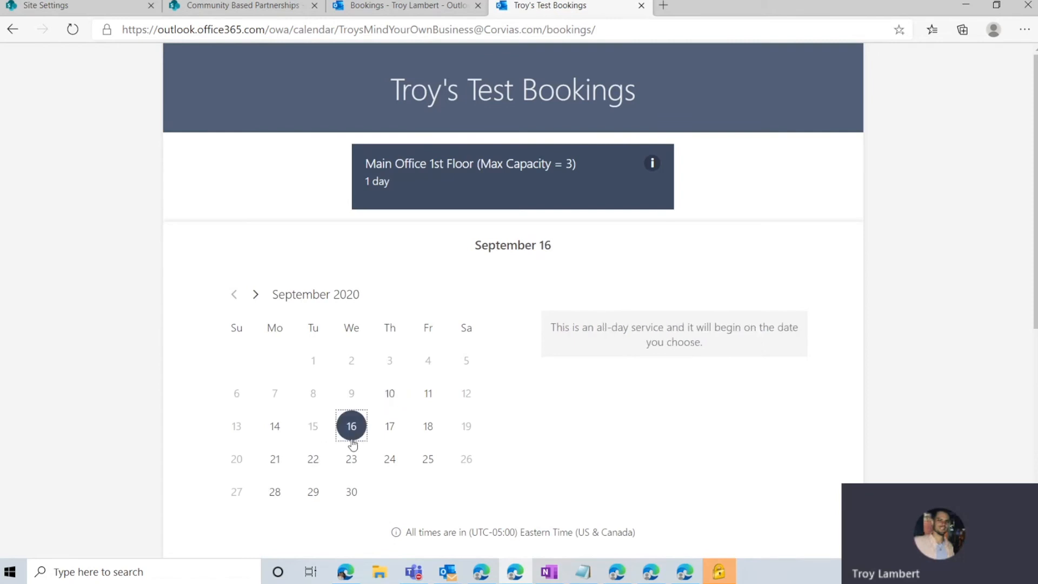
In the booking page settings, try out the access control requiring an organization Microsoft 365 account and switch it back off.
click(405, 5)
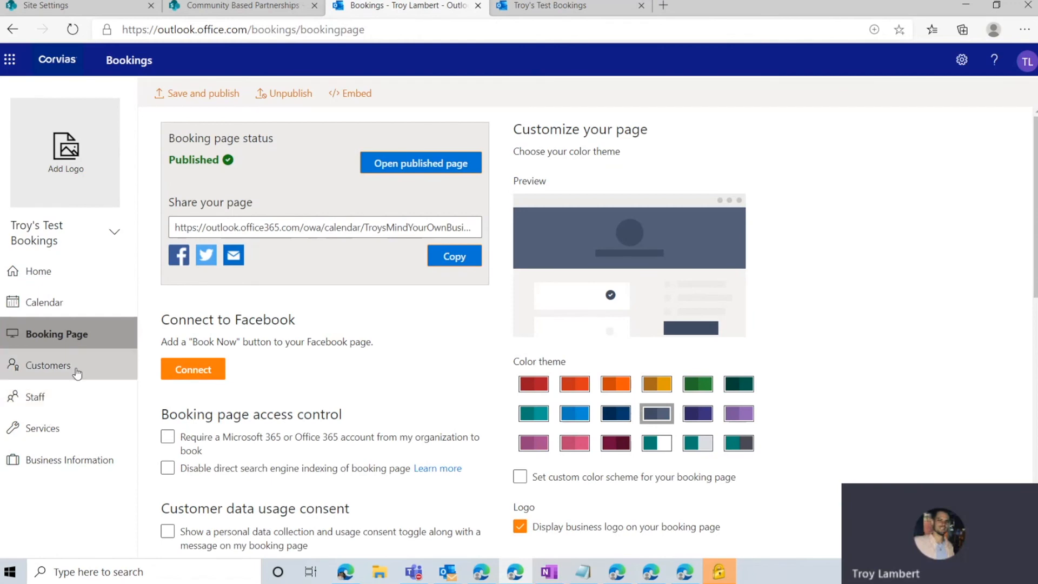
scroll(145, 419, down, 1)
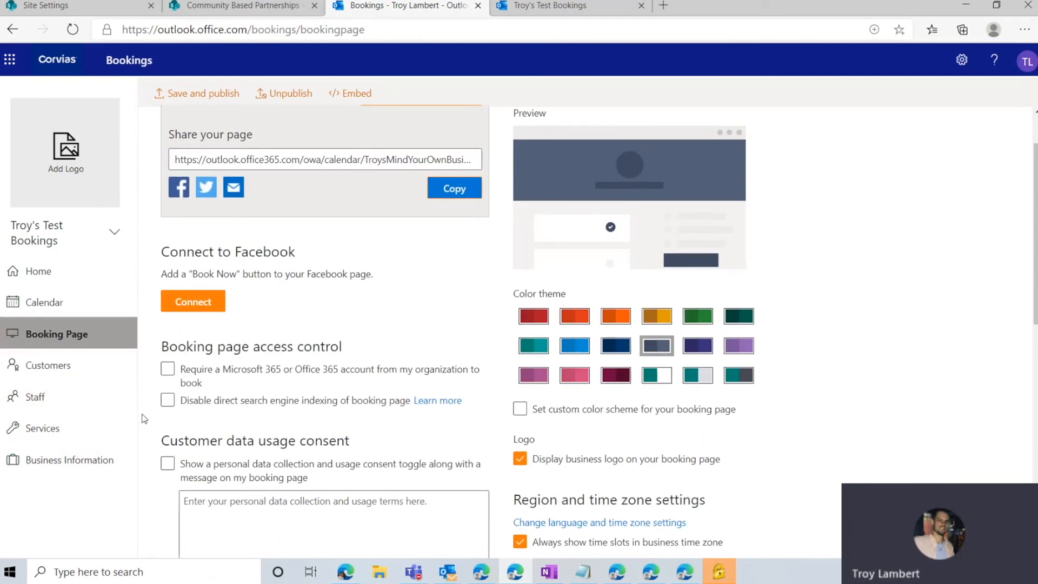
click(253, 377)
click(253, 377)
click(166, 370)
click(199, 385)
click(340, 400)
click(340, 400)
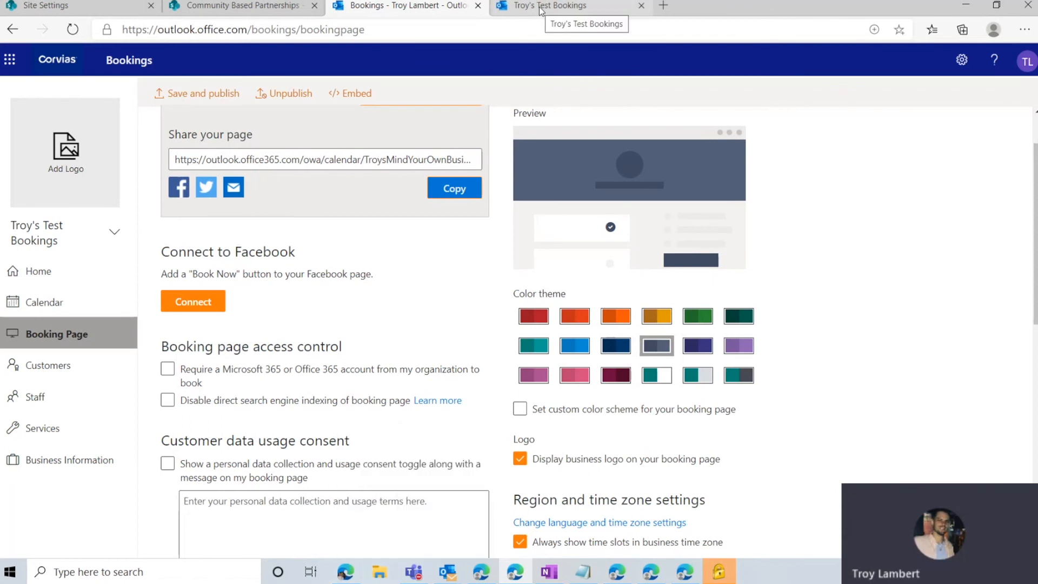
click(213, 387)
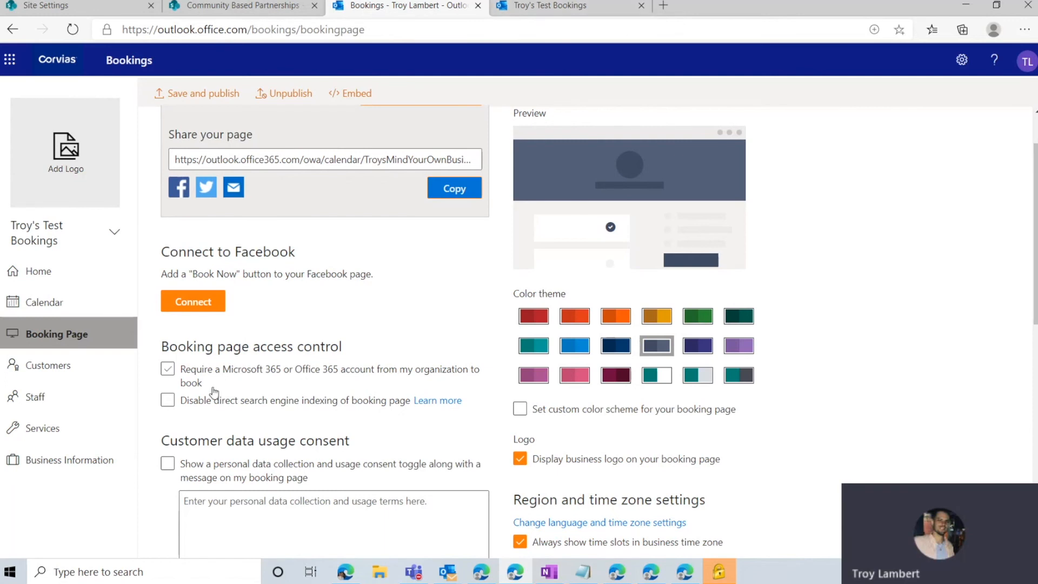
click(214, 389)
click(222, 402)
click(221, 401)
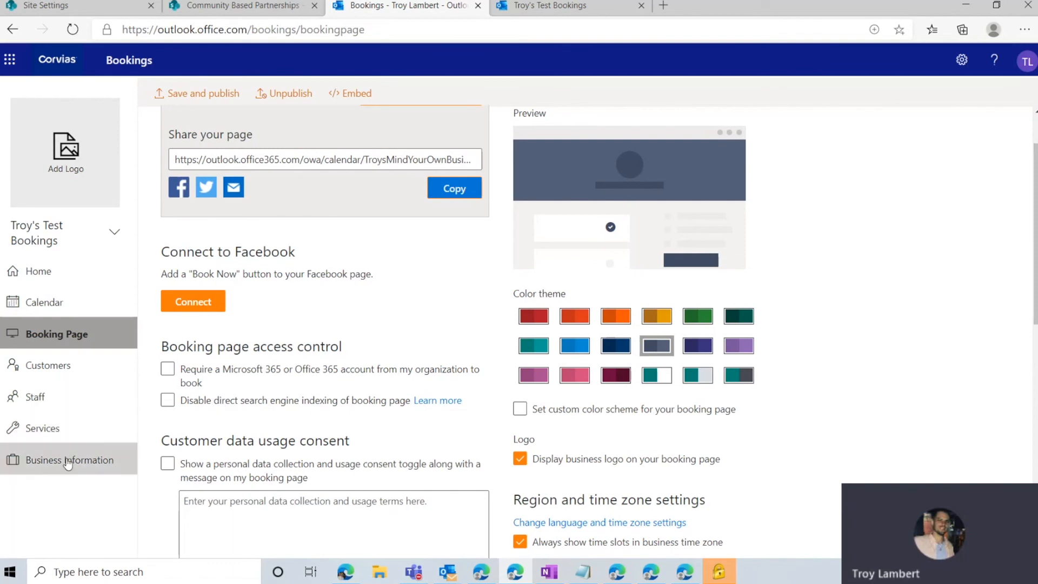
Save and publish the booking page changes while moving on to the services list.
click(47, 430)
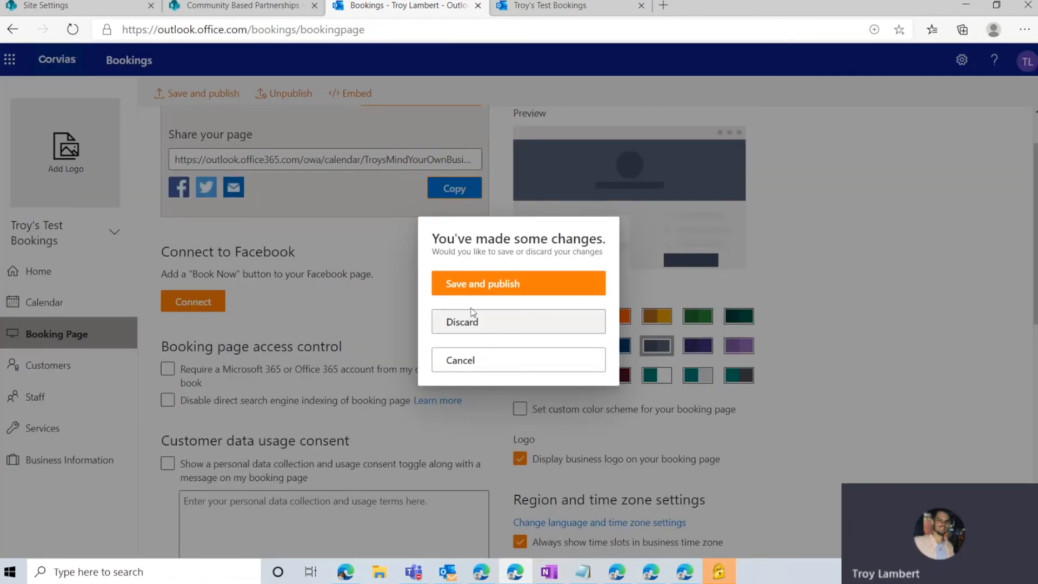
click(490, 283)
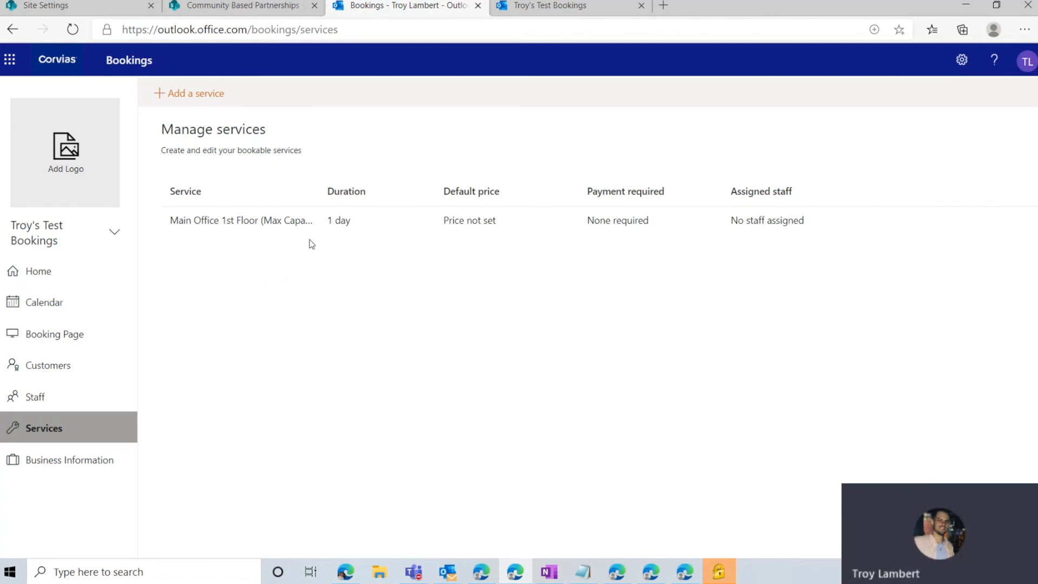
Review the reservation staff members and their roles alongside the list of bookable services.
click(25, 403)
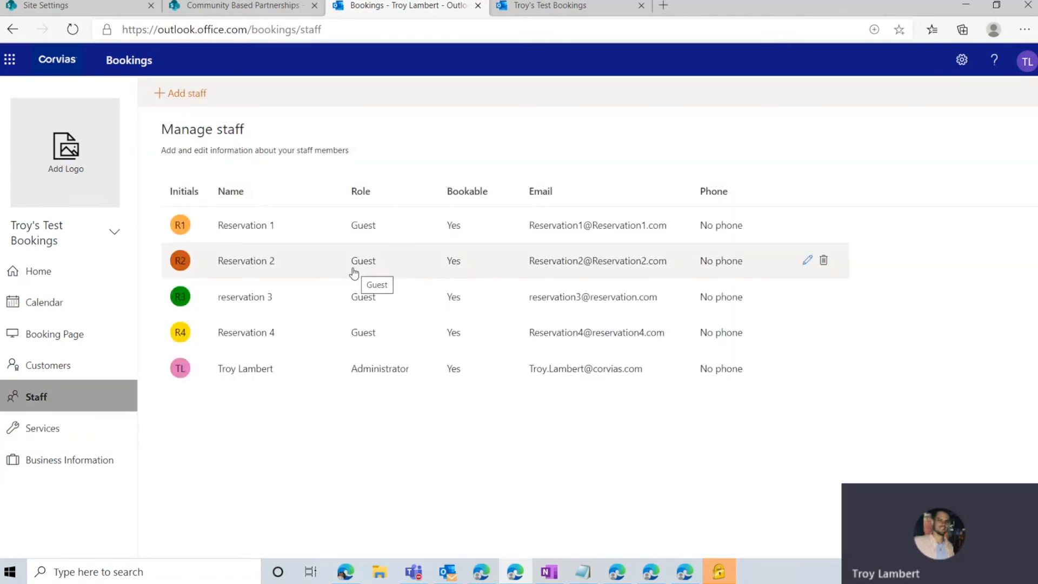
click(58, 435)
click(51, 398)
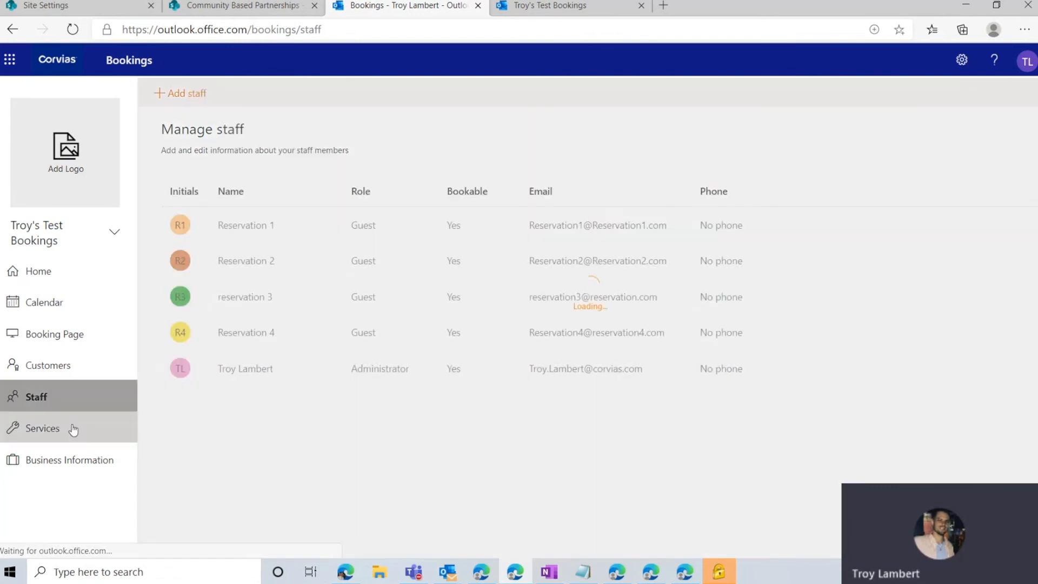
click(70, 431)
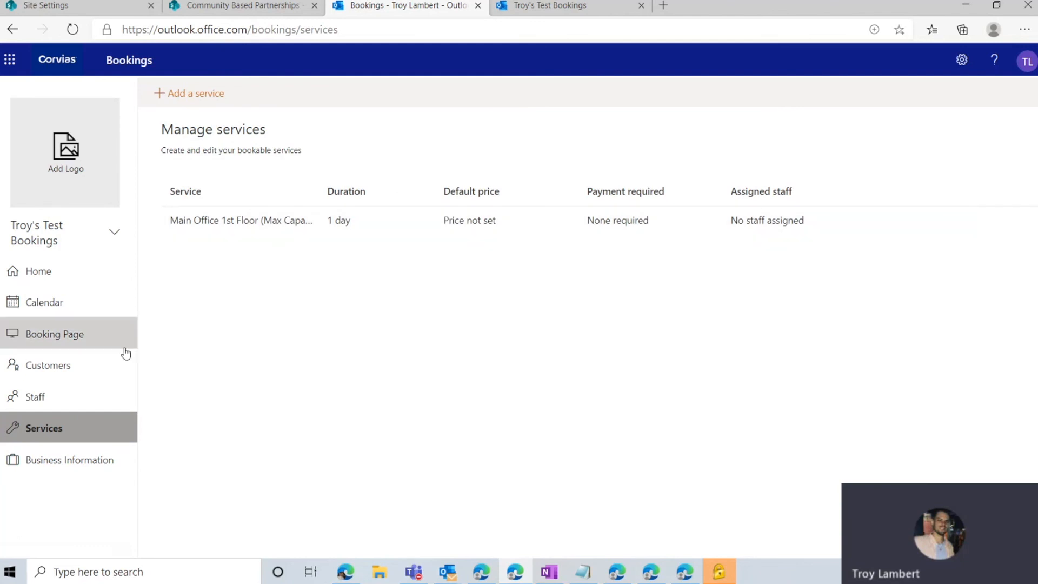
click(63, 397)
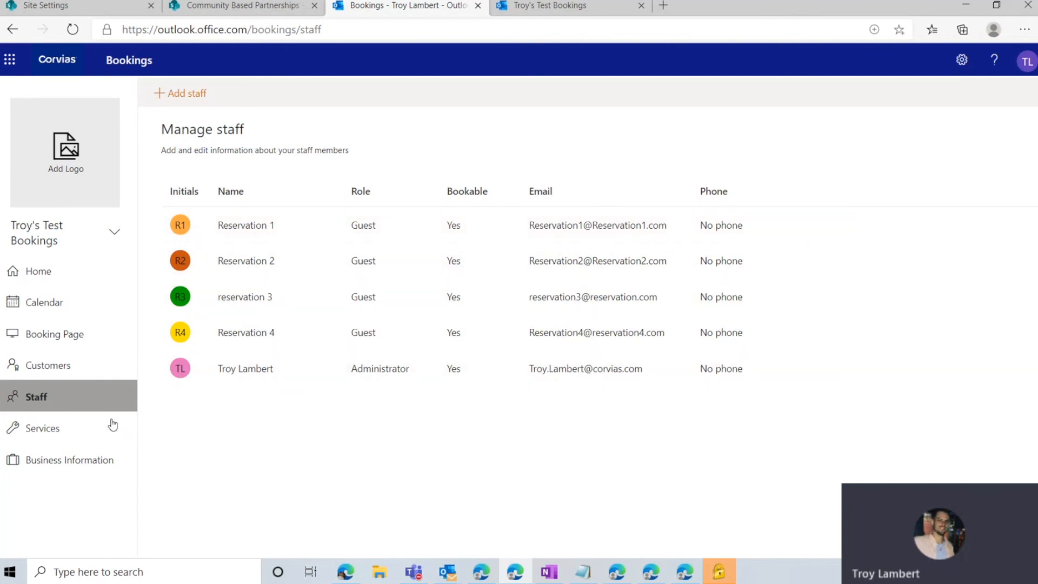
Examine the full list of customers collected from the bookings, from the first entry to the last.
click(48, 367)
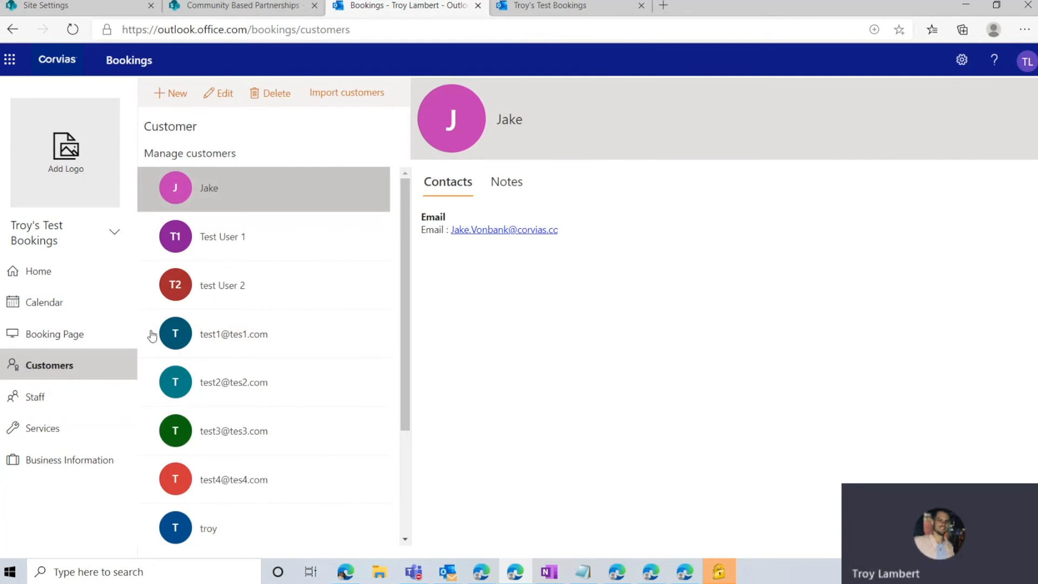
scroll(184, 344, down, 1)
scroll(198, 346, up, 1)
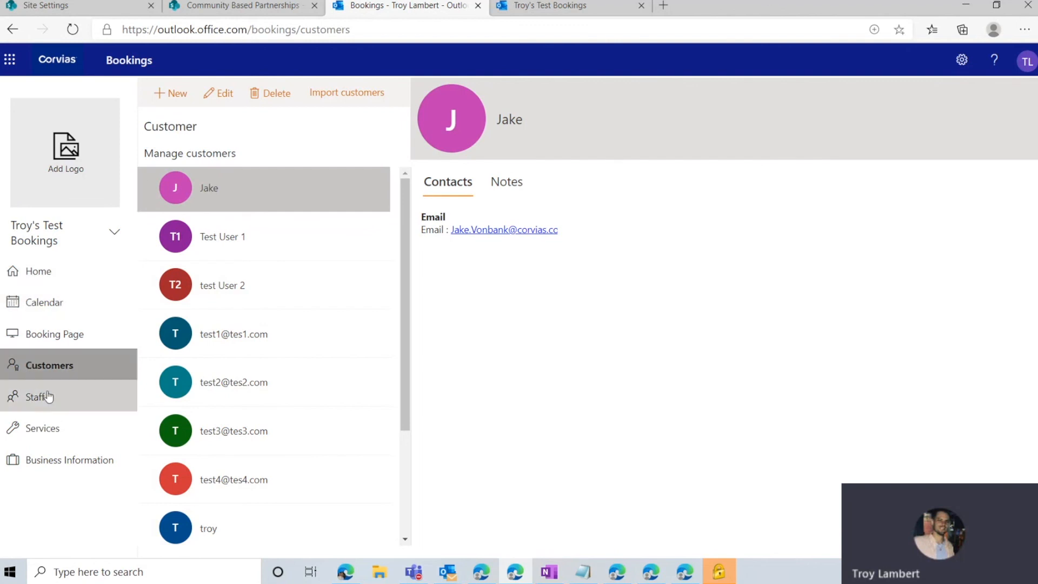
scroll(269, 400, down, 1)
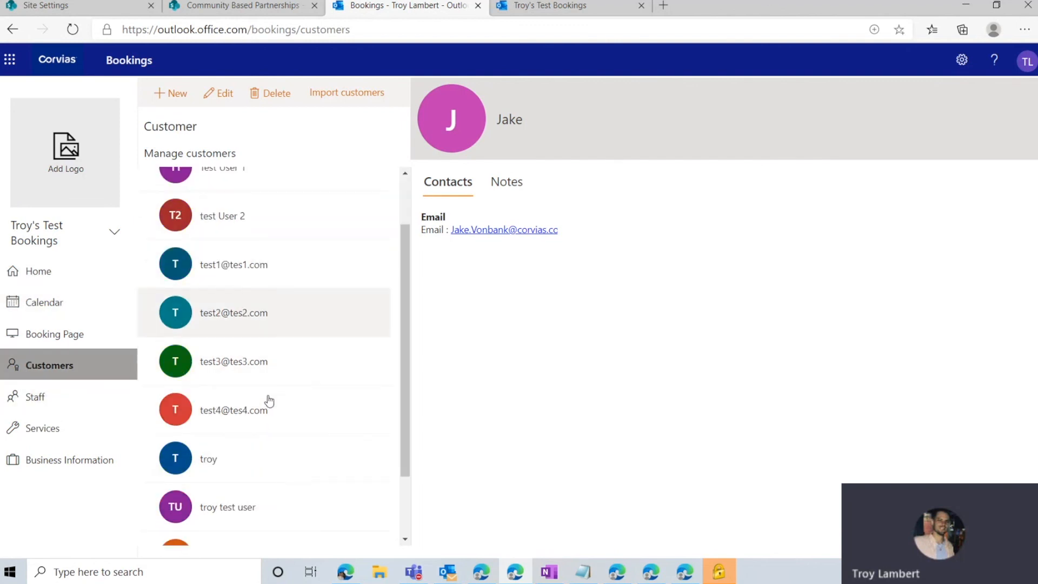
scroll(269, 400, down, 1)
scroll(271, 370, up, 3)
scroll(271, 371, down, 3)
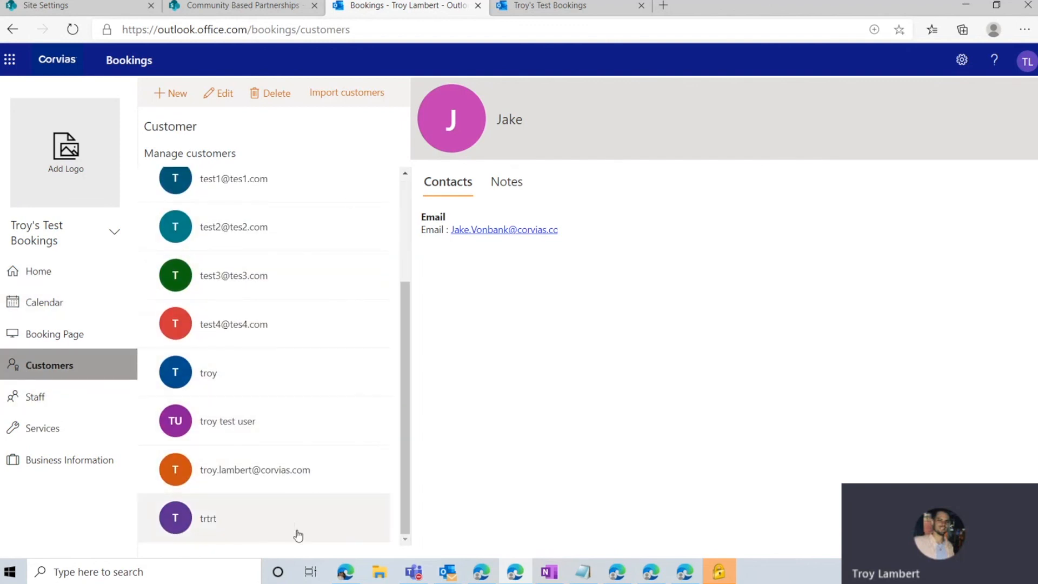
scroll(306, 348, up, 3)
scroll(313, 385, down, 3)
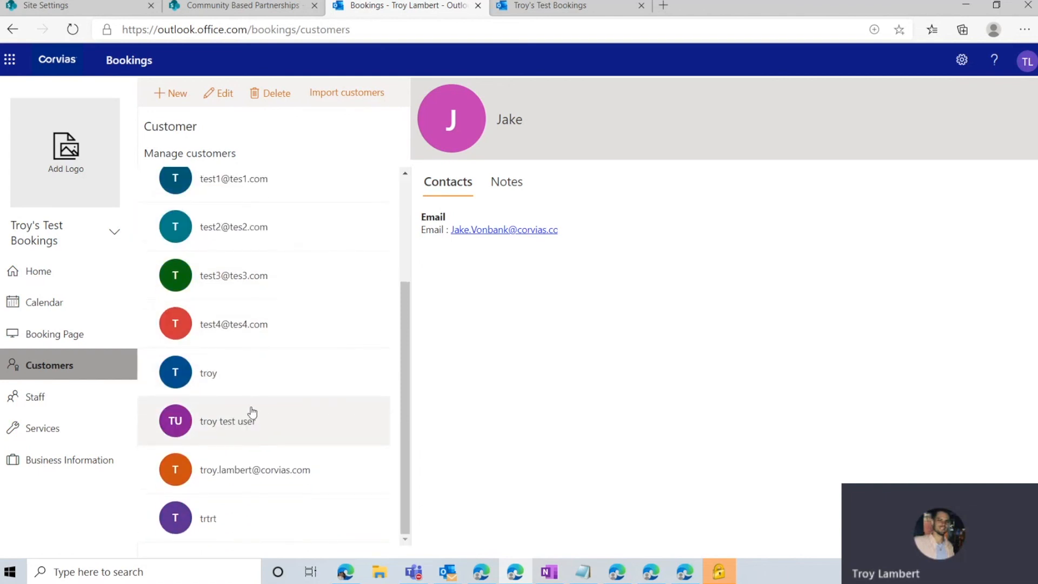
Compare the September 6–12 calendar bookings with the reservation and administrator entries in the staff list.
click(46, 304)
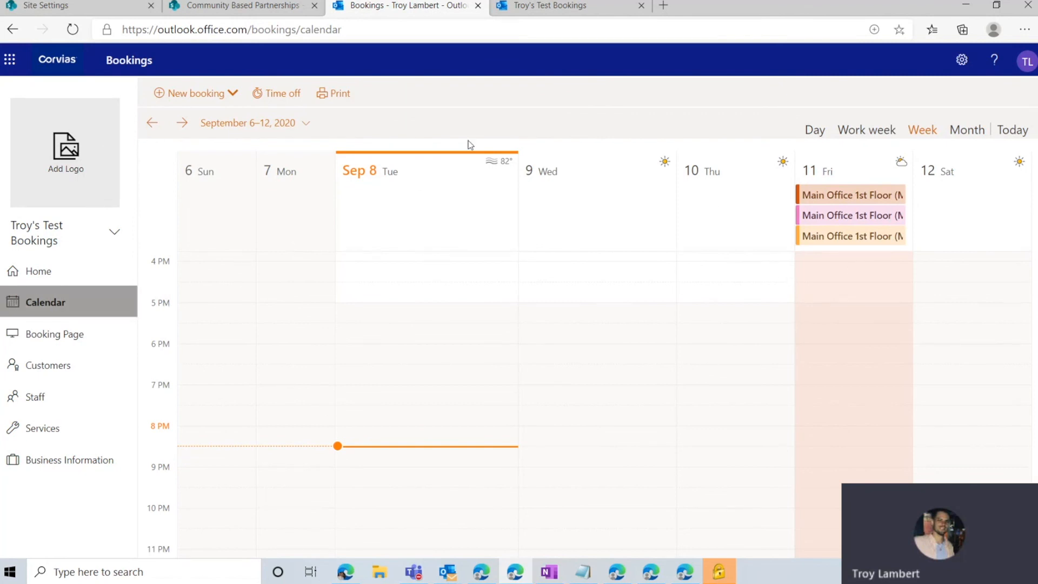
click(51, 400)
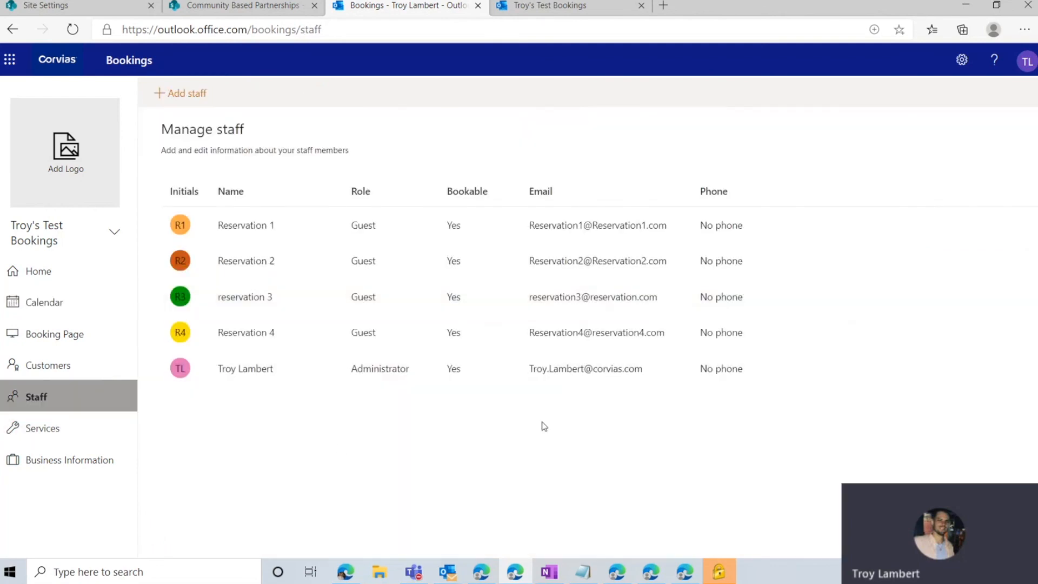
mouse_move(530, 378)
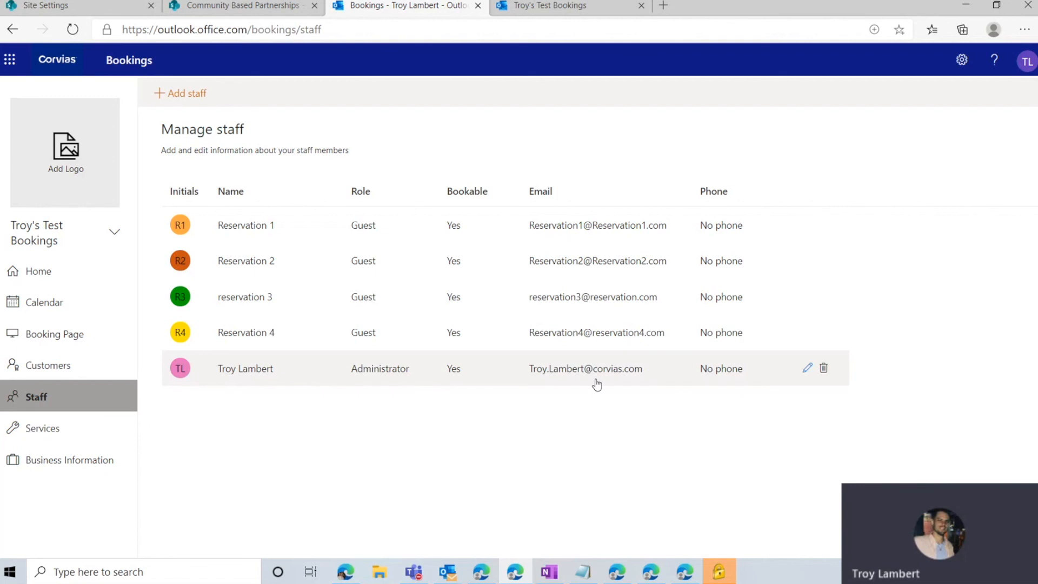
click(63, 302)
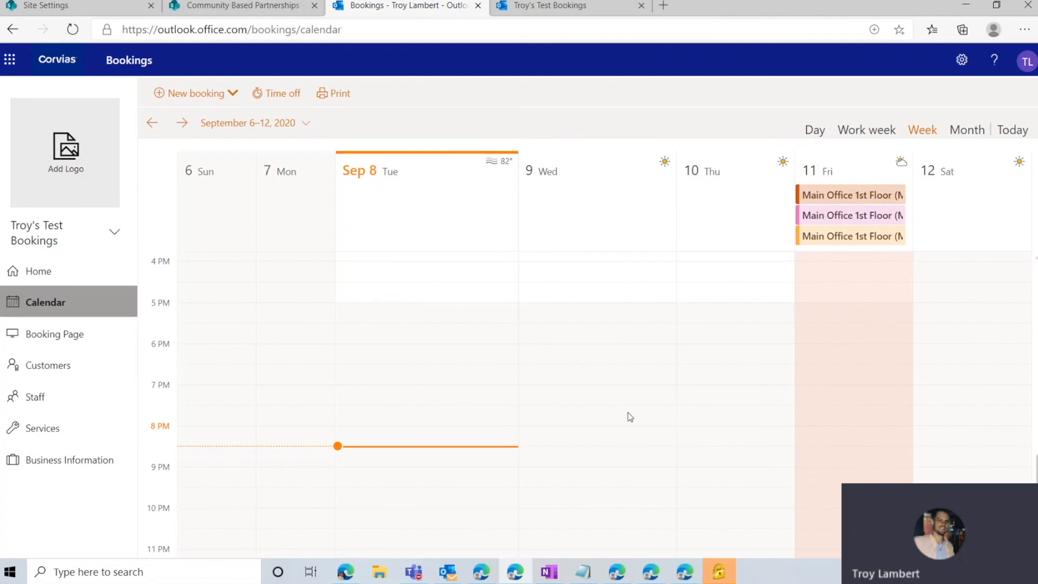
click(47, 401)
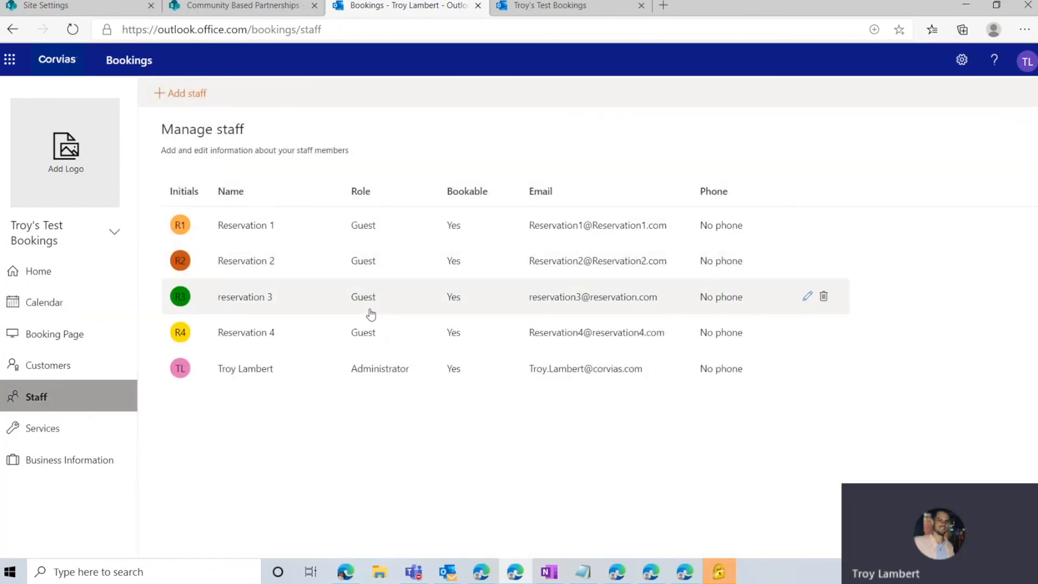